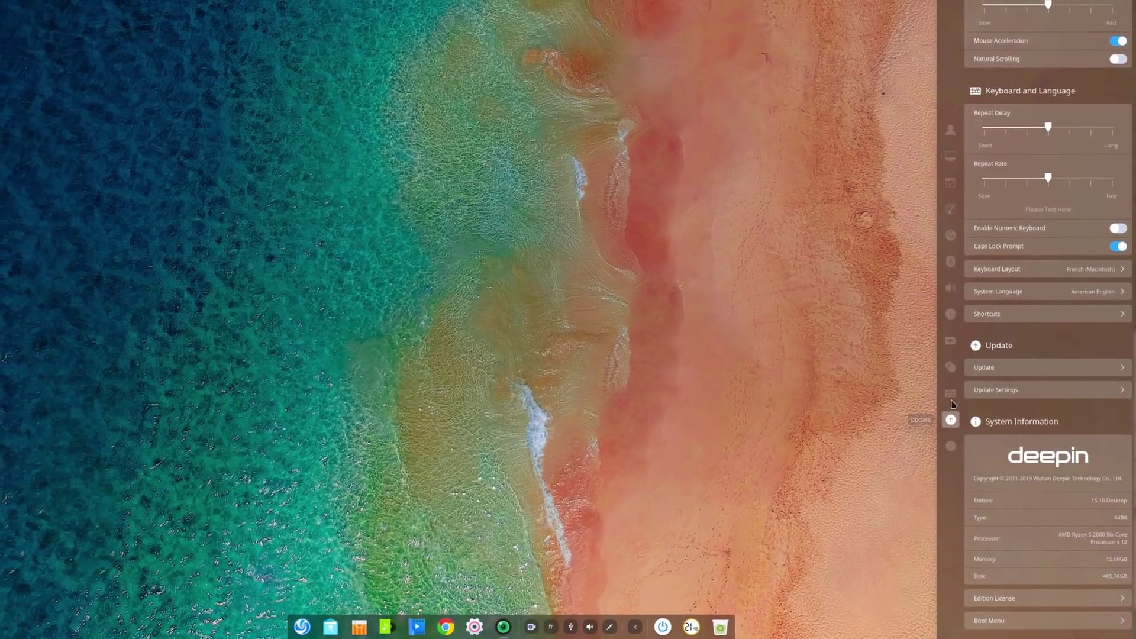
Jump through the Control Center's Mouse, Display and Personalization sections.
{"action": "left_click", "coordinate": [950, 367]}
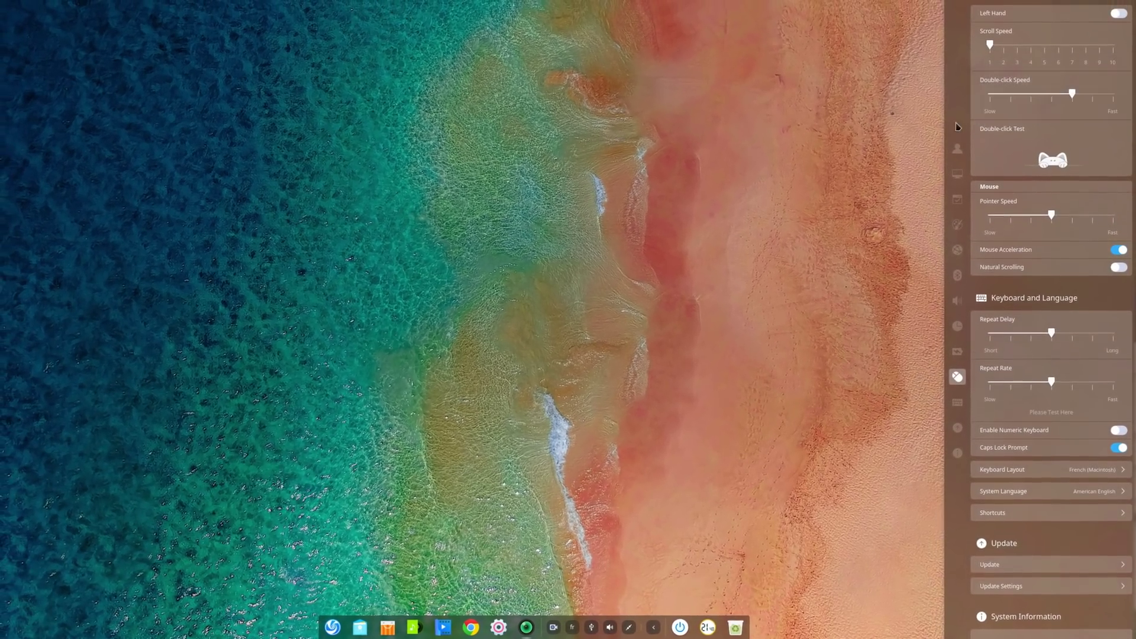
{"action": "left_click", "coordinate": [958, 174]}
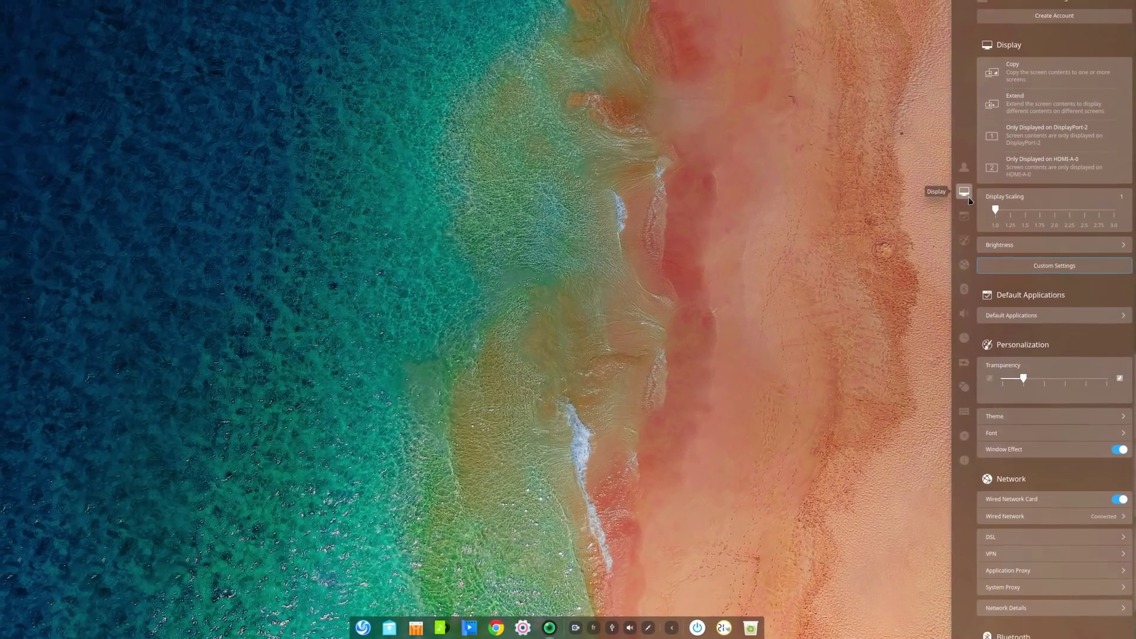
{"action": "left_click", "coordinate": [964, 242]}
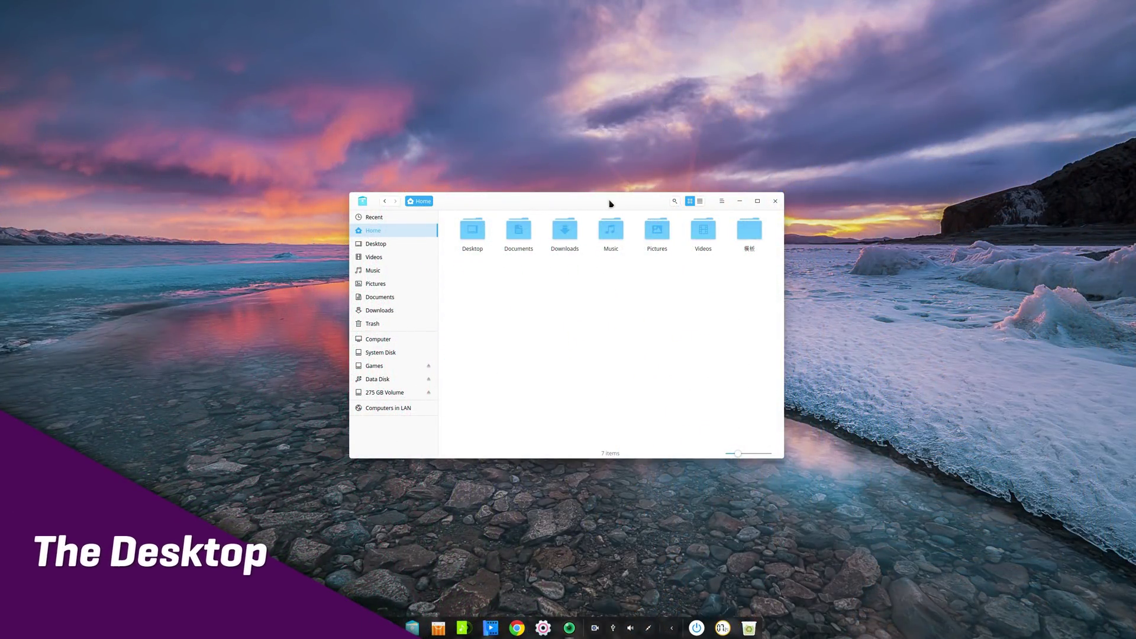
Nudge the Home file manager window, minimize it, then restore it from the dock.
{"action": "mouse_move", "coordinate": [610, 204]}
{"action": "left_mouse_down"}
{"action": "mouse_move", "coordinate": [590, 183]}
{"action": "mouse_move", "coordinate": [578, 219]}
{"action": "mouse_move", "coordinate": [622, 213]}
{"action": "mouse_move", "coordinate": [583, 197]}
{"action": "mouse_move", "coordinate": [576, 218]}
{"action": "mouse_move", "coordinate": [604, 218]}
{"action": "mouse_move", "coordinate": [614, 204]}
{"action": "left_mouse_up"}
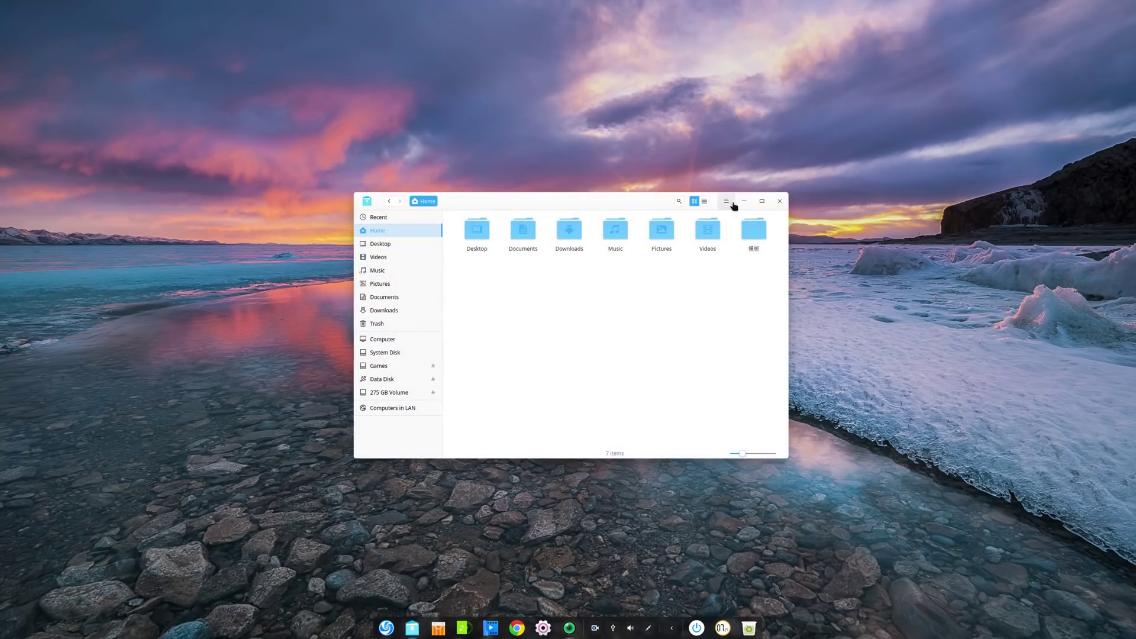
{"action": "left_click", "coordinate": [744, 201]}
{"action": "left_click", "coordinate": [418, 630]}
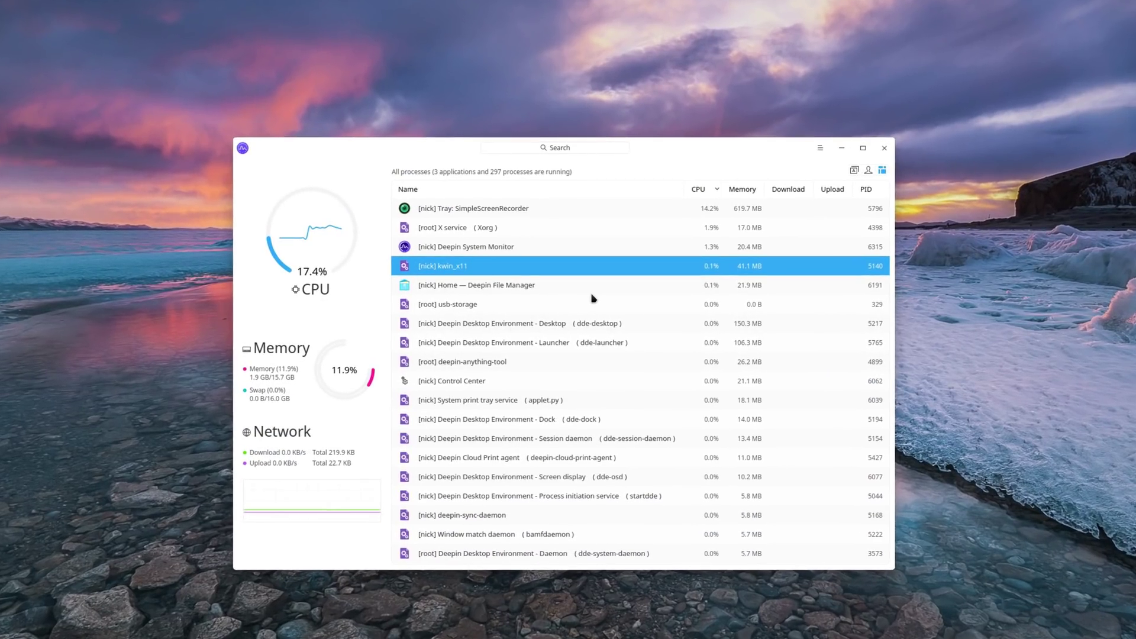
Filter System Monitor's process list by 'dde'.
{"action": "left_click", "coordinate": [555, 148]}
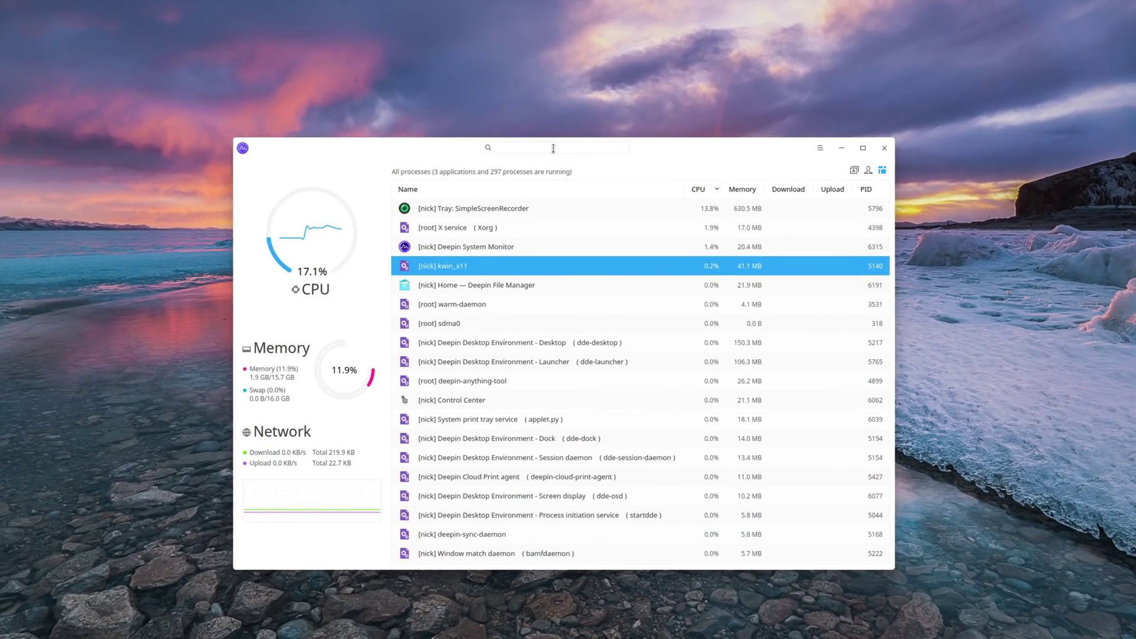
{"action": "type", "text": "dde"}
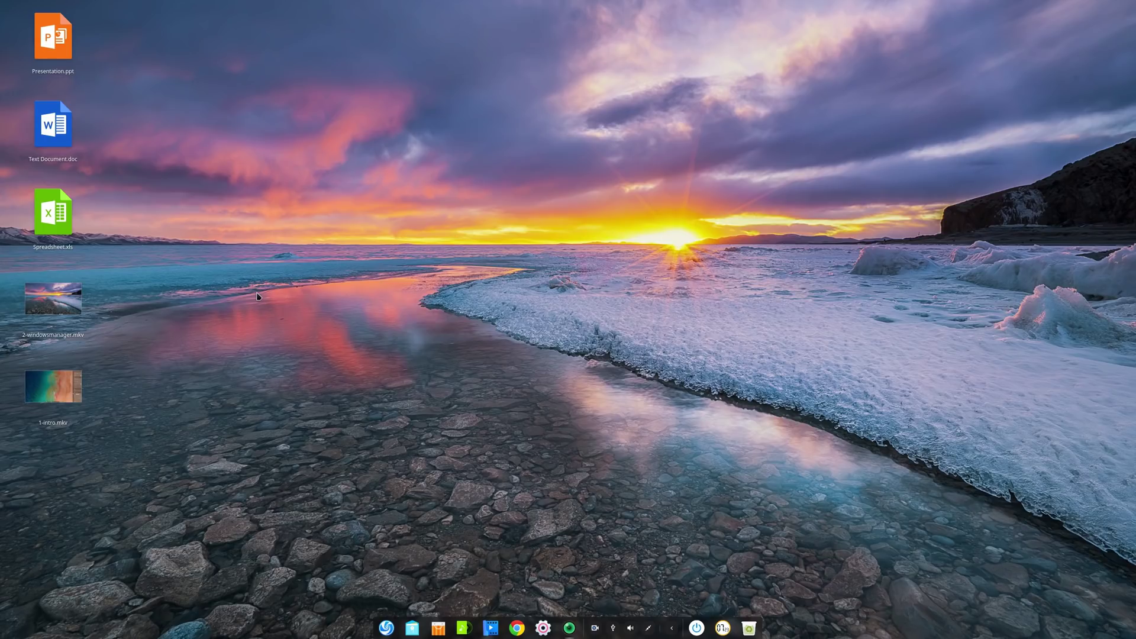
Select the five desktop files and auto-merge them into Documents and Videos stacks.
{"action": "left_click", "coordinate": [75, 387]}
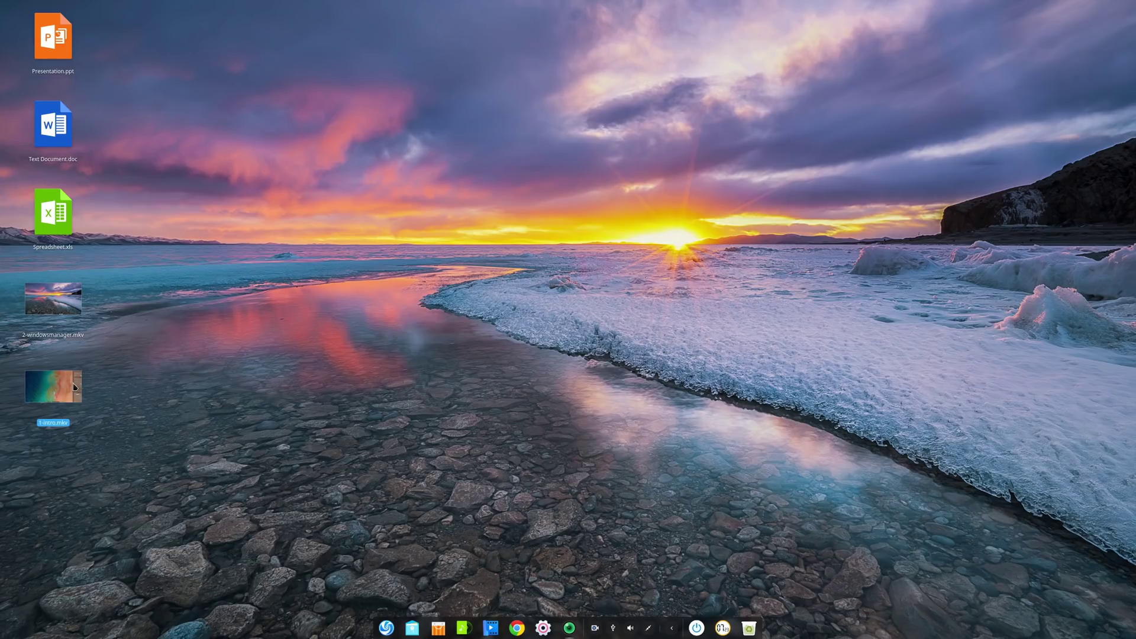
{"action": "left_click", "coordinate": [72, 312]}
{"action": "left_click", "coordinate": [63, 234]}
{"action": "left_click", "coordinate": [73, 123]}
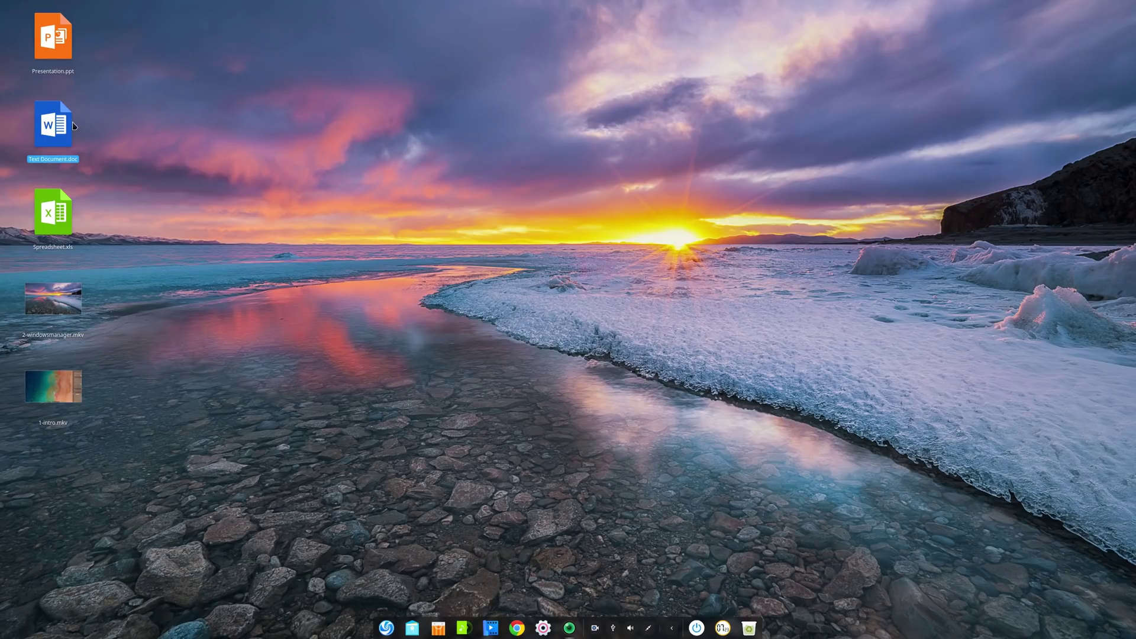
{"action": "left_click", "coordinate": [52, 60]}
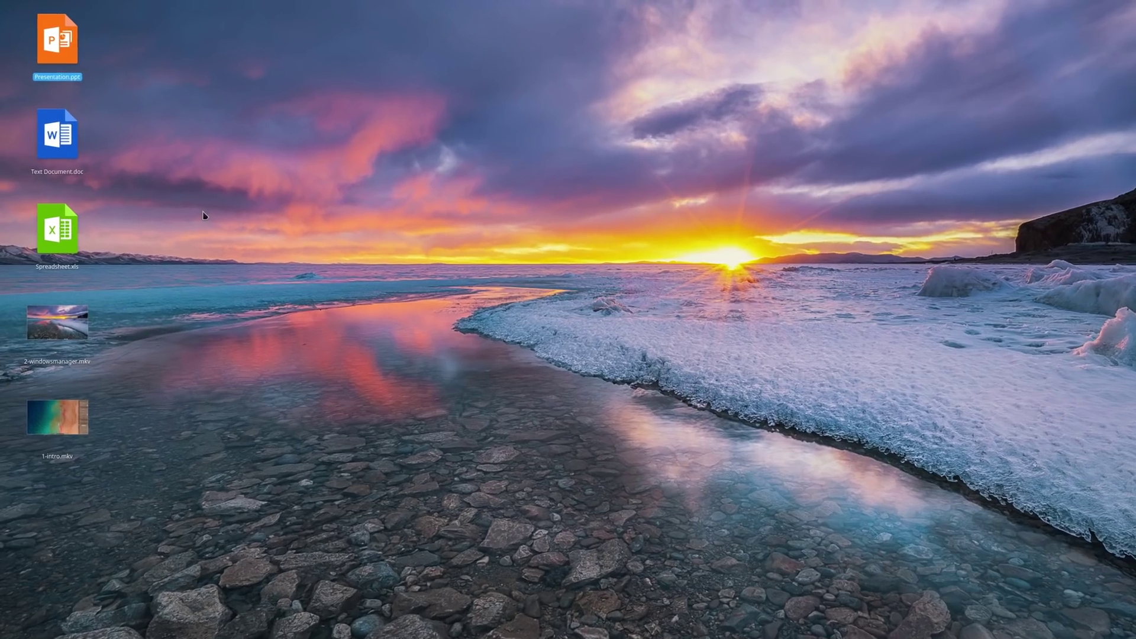
{"action": "right_click", "coordinate": [187, 191]}
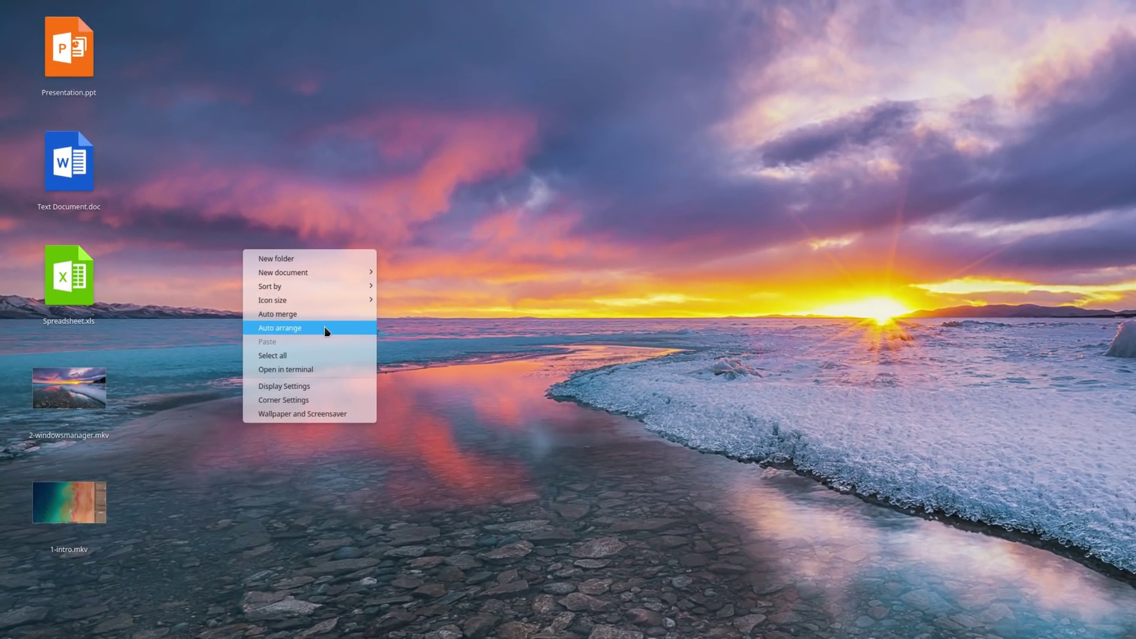
{"action": "left_click", "coordinate": [320, 314]}
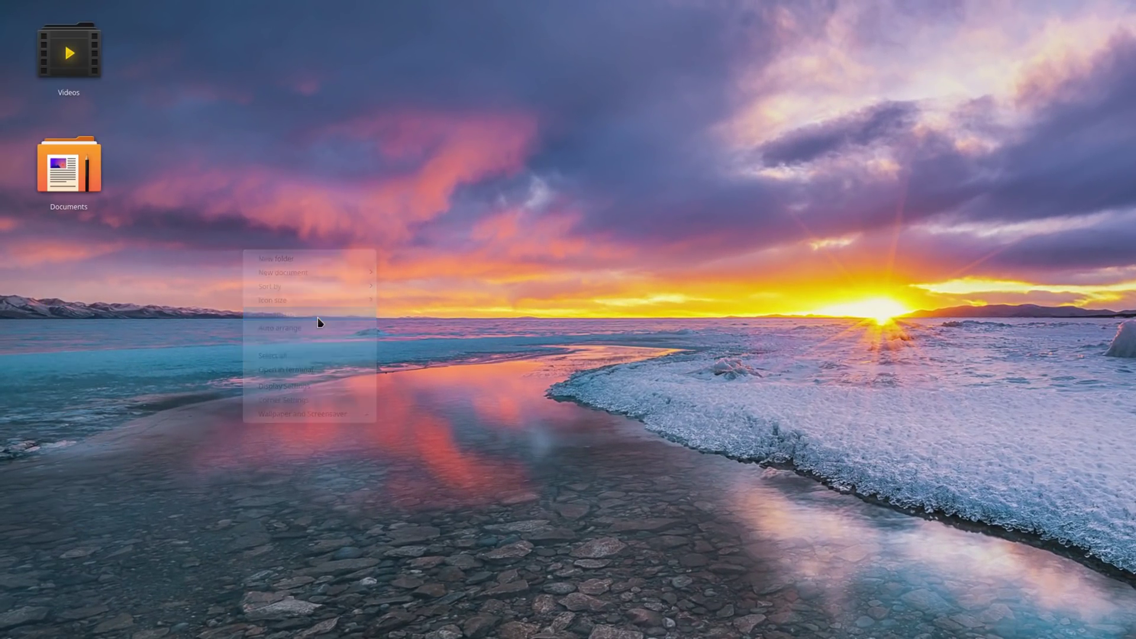
Expand and collapse the Documents stack, then the Videos stack.
{"action": "left_click", "coordinate": [61, 168]}
{"action": "left_click", "coordinate": [78, 169]}
{"action": "left_click", "coordinate": [69, 53]}
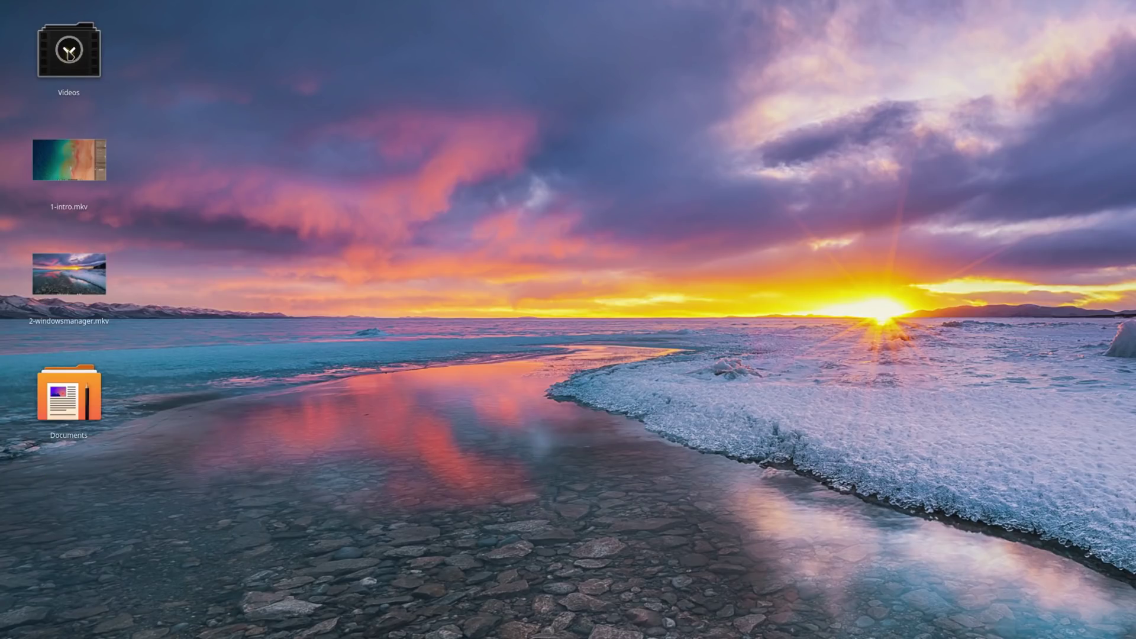
{"action": "left_click", "coordinate": [70, 55]}
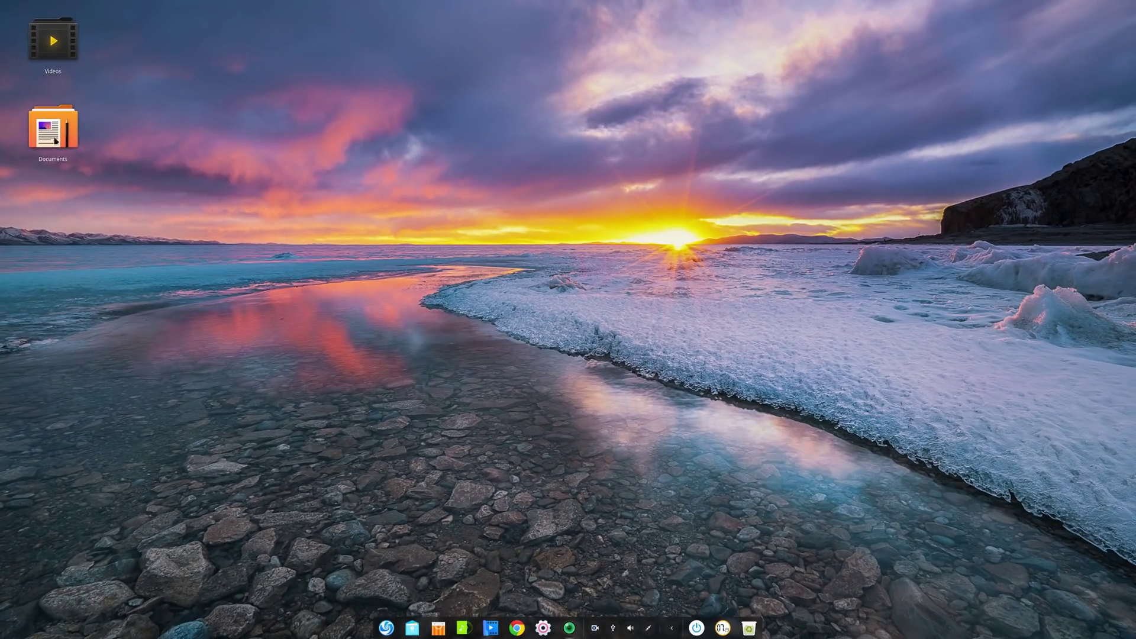
Reopen Documents, click through Presentation.ppt, Spreadsheet.xls and Text Document.doc, then collapse both stacks.
{"action": "left_click", "coordinate": [55, 141]}
{"action": "left_click", "coordinate": [56, 209]}
{"action": "left_click", "coordinate": [64, 302]}
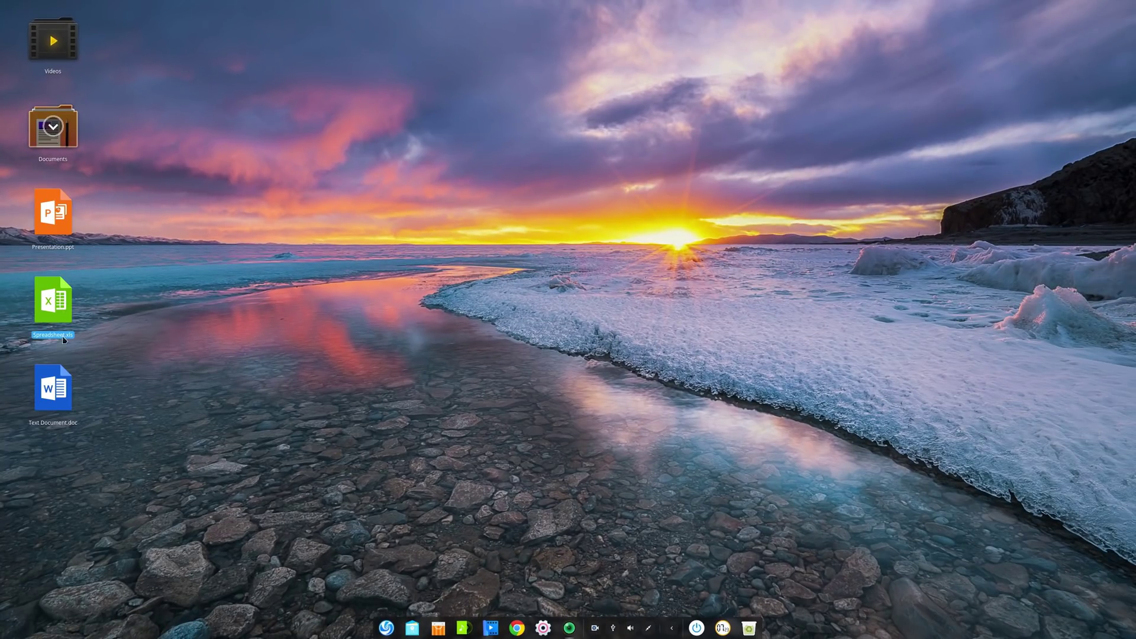
{"action": "left_click", "coordinate": [62, 387]}
{"action": "left_click", "coordinate": [68, 302]}
{"action": "left_click", "coordinate": [66, 236]}
{"action": "left_click", "coordinate": [64, 130]}
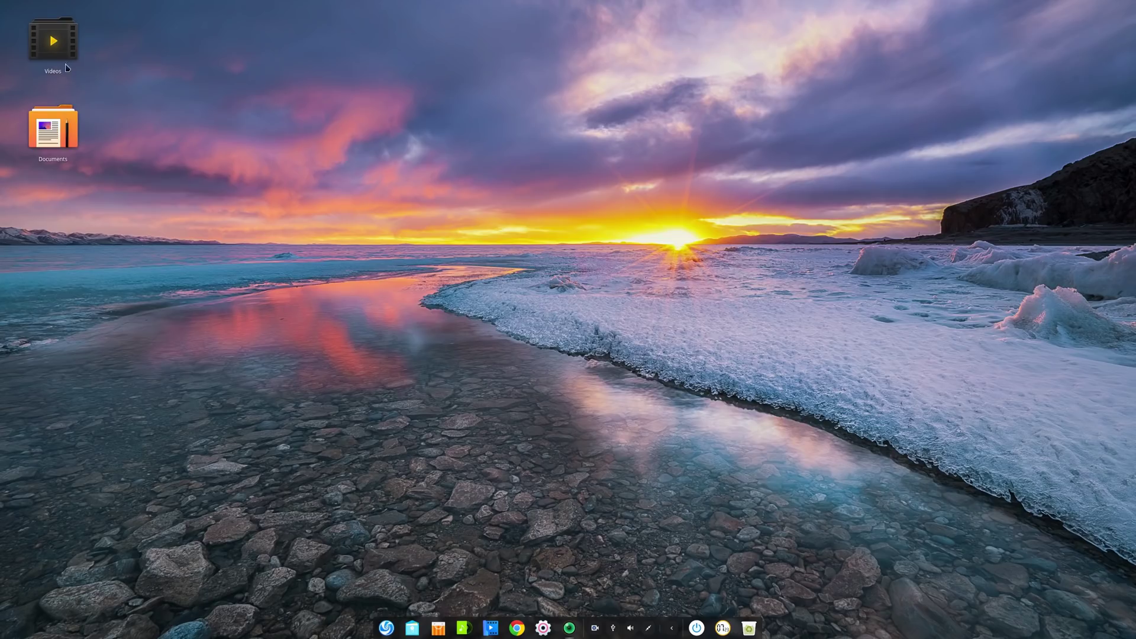
{"action": "left_click", "coordinate": [61, 49]}
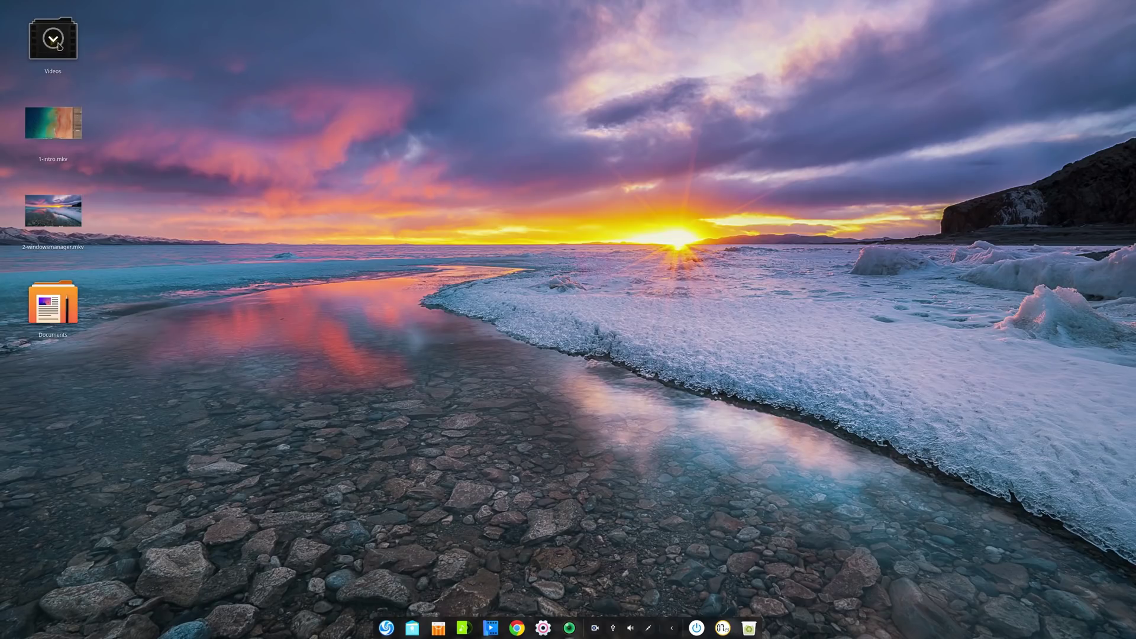
{"action": "left_click", "coordinate": [59, 46]}
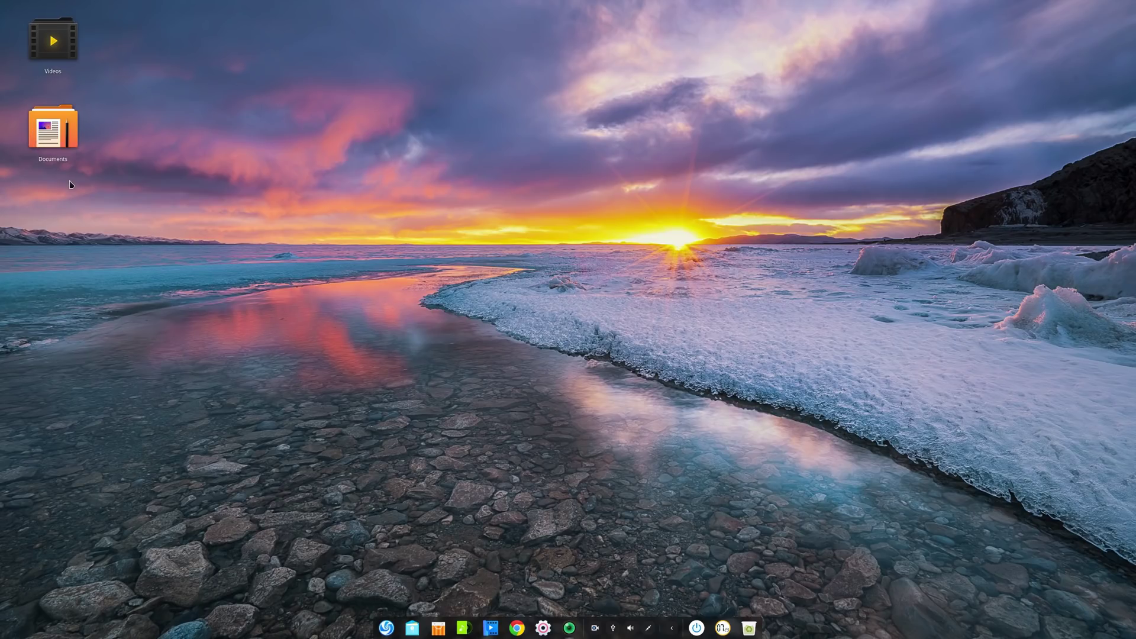
Enable Wallpaper Slideshow at a 30-second interval in the desktop's wallpaper picker.
{"action": "right_click", "coordinate": [482, 179]}
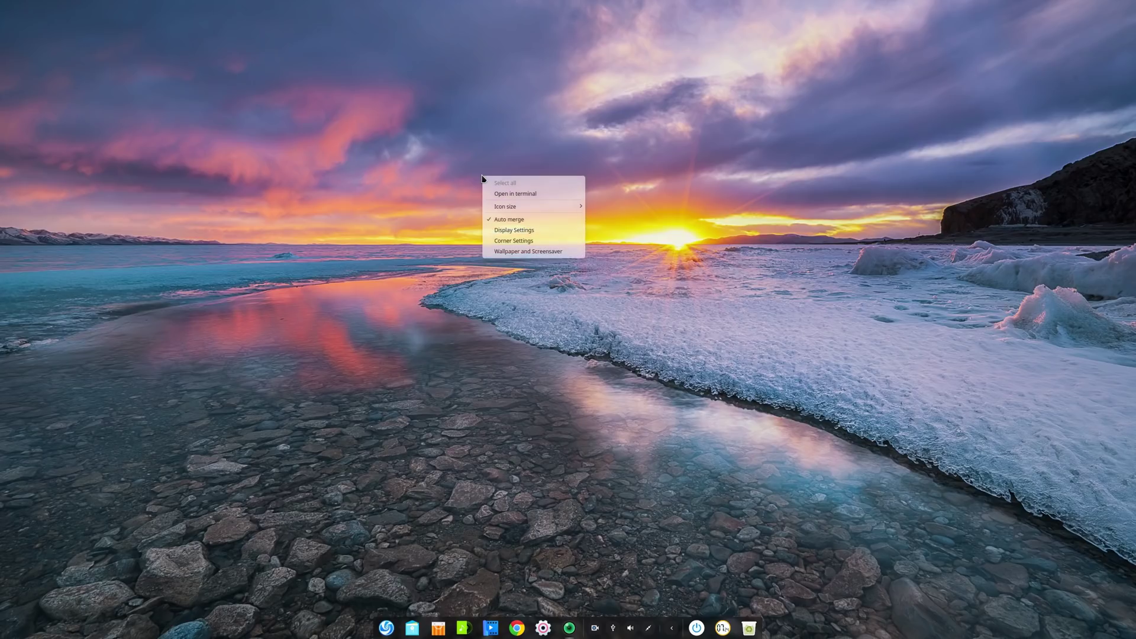
{"action": "left_click", "coordinate": [532, 252]}
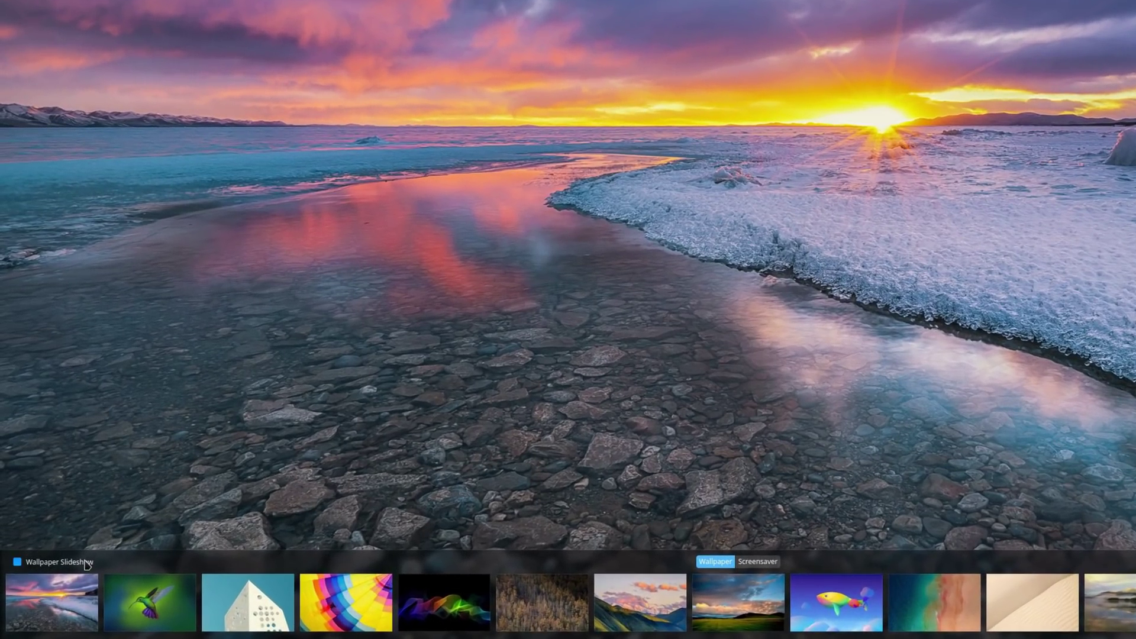
{"action": "left_click", "coordinate": [67, 579]}
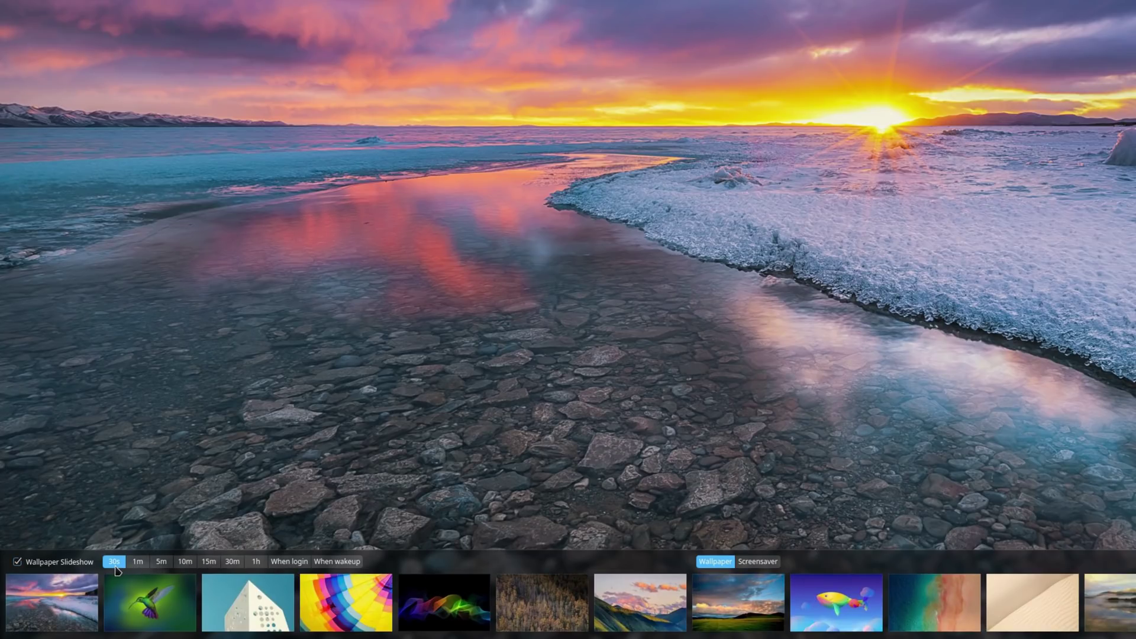
{"action": "left_click", "coordinate": [681, 408]}
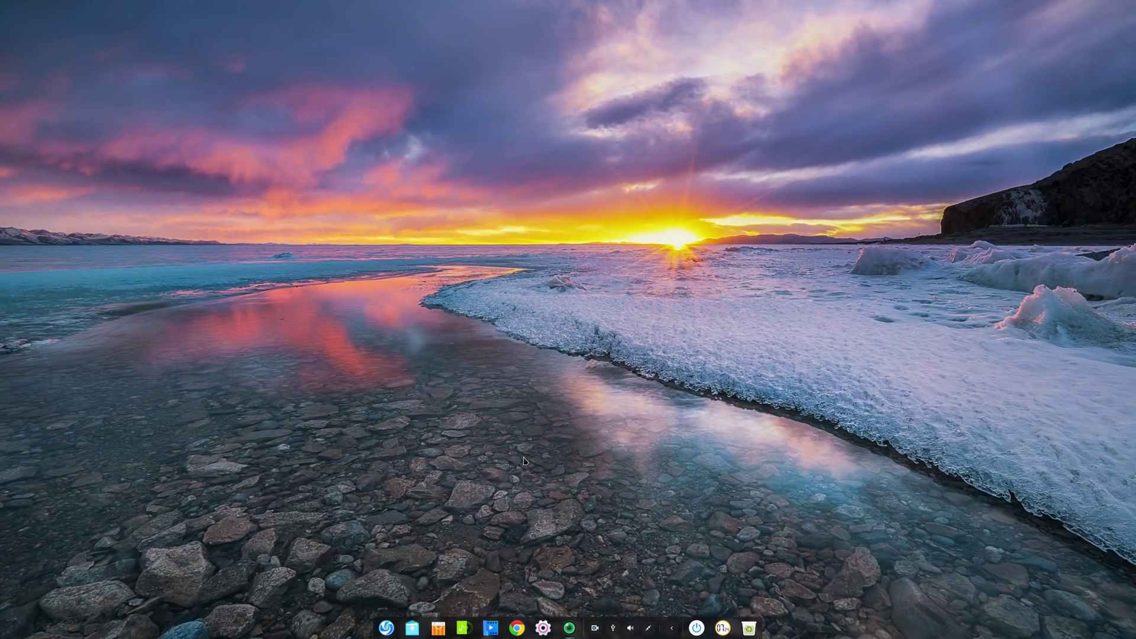
{"action": "left_click", "coordinate": [544, 629]}
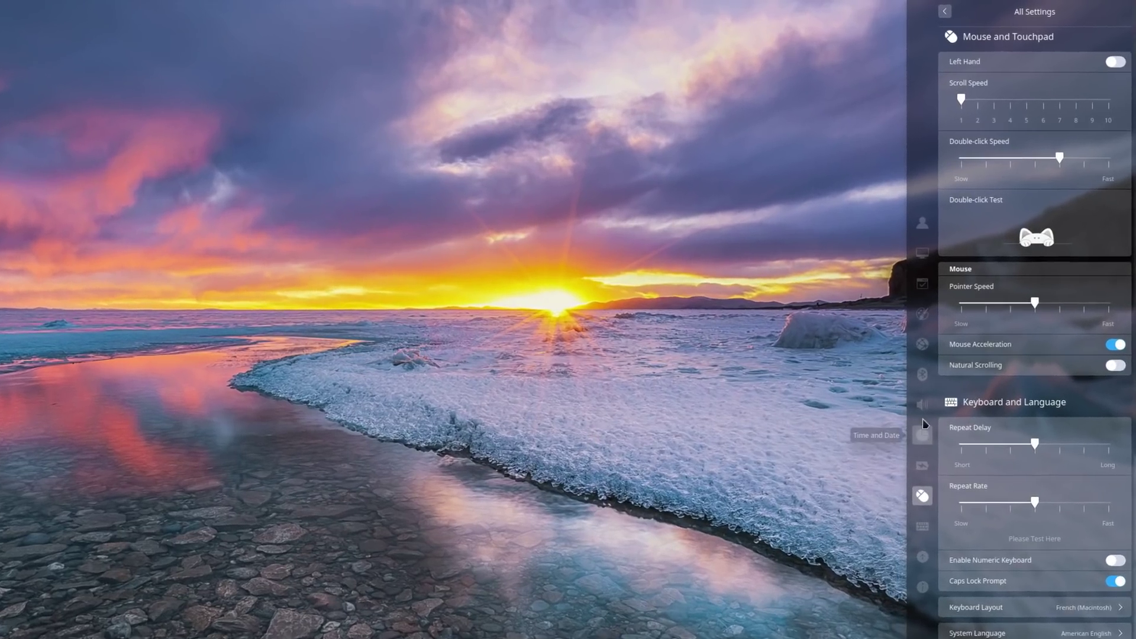
{"action": "left_click", "coordinate": [922, 406]}
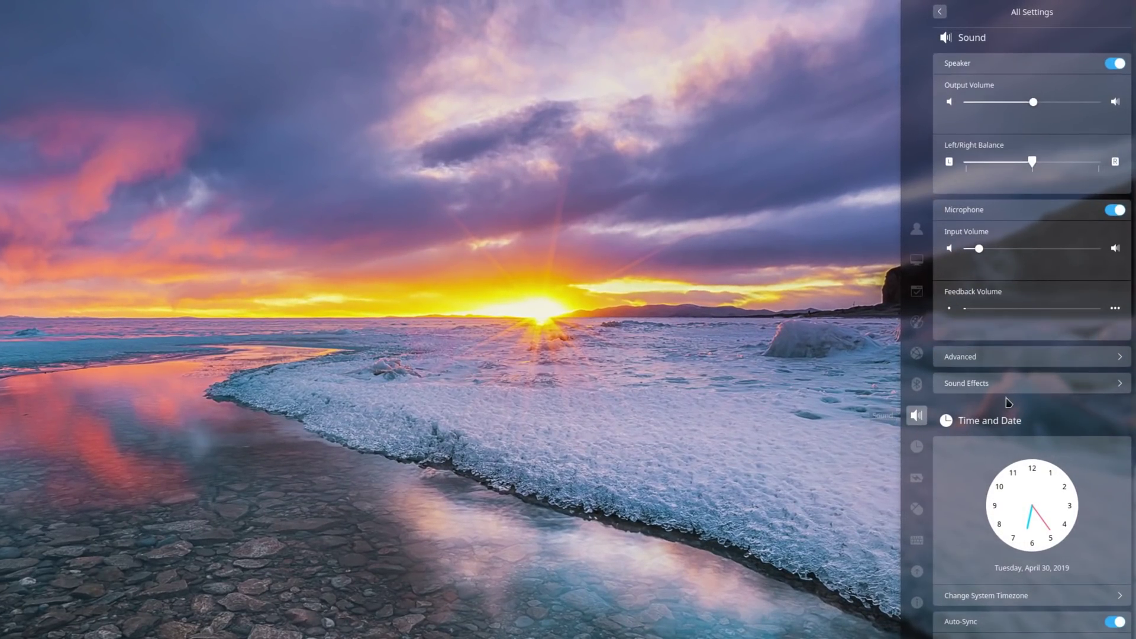
{"action": "left_click", "coordinate": [1049, 394]}
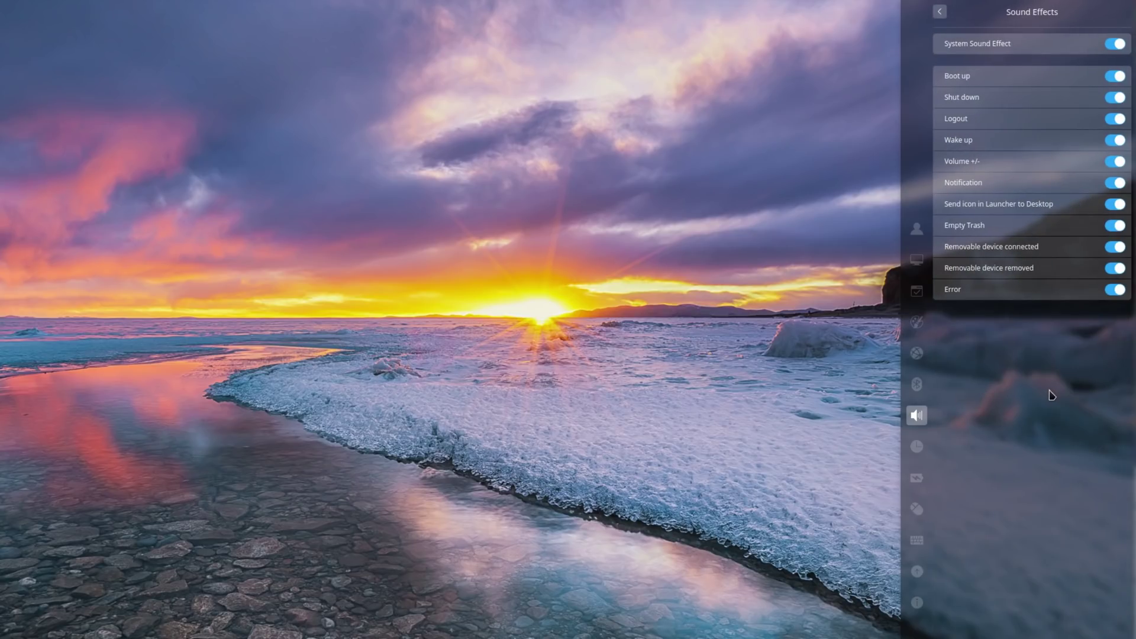
{"action": "left_click", "coordinate": [1120, 77]}
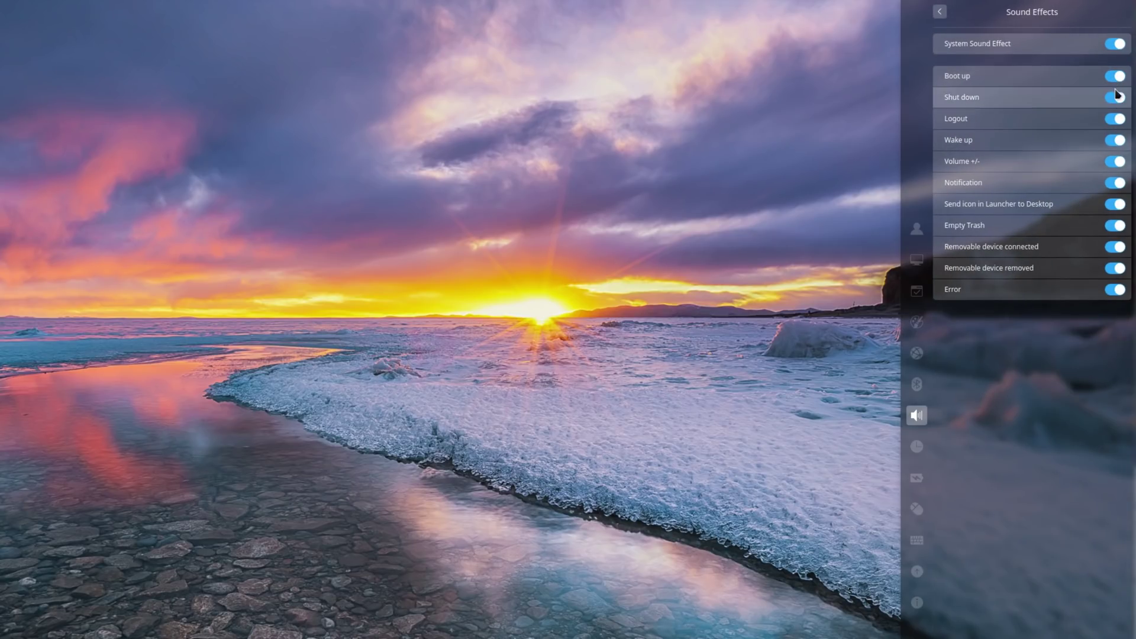
{"action": "left_click", "coordinate": [1111, 123]}
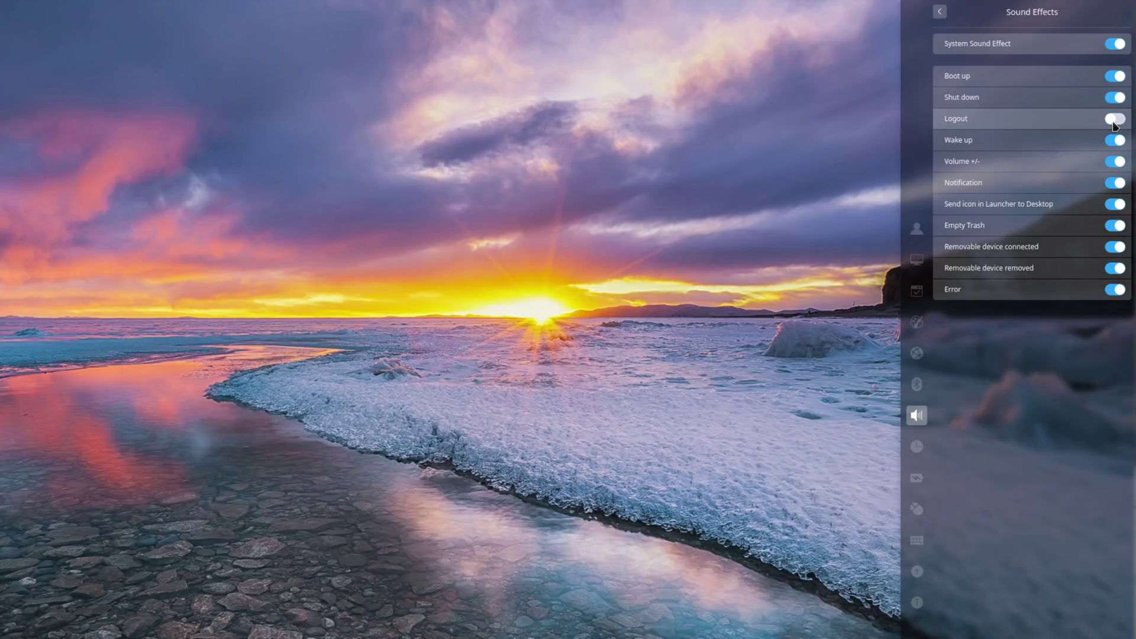
{"action": "left_click", "coordinate": [1112, 123]}
{"action": "left_click", "coordinate": [1115, 142]}
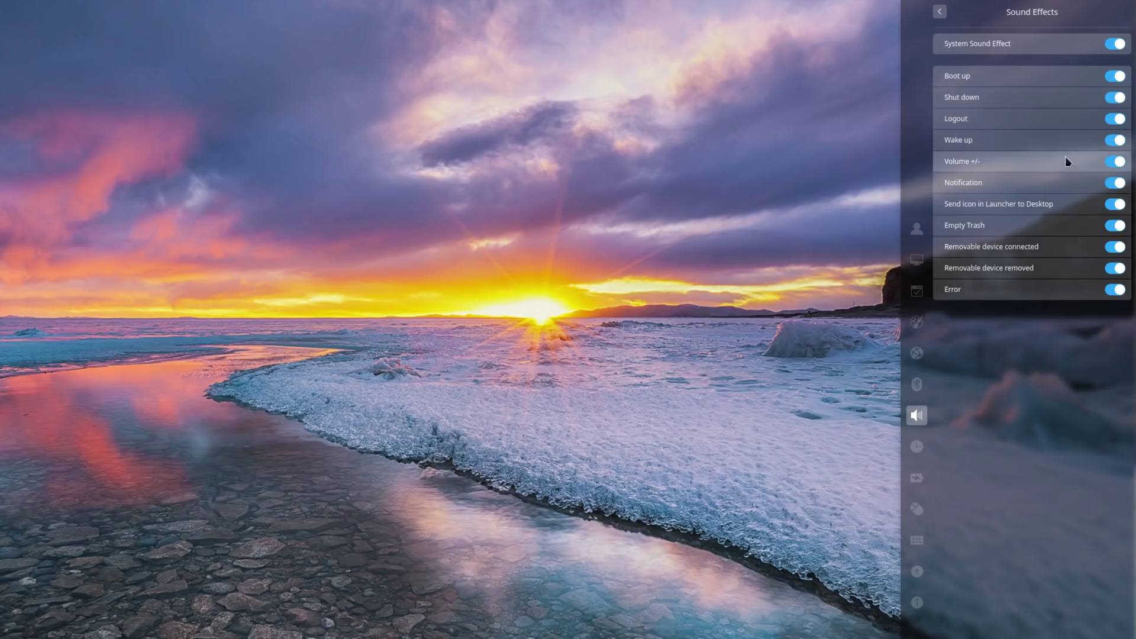
{"action": "key", "text": "XF86AudioRaiseVolume"}
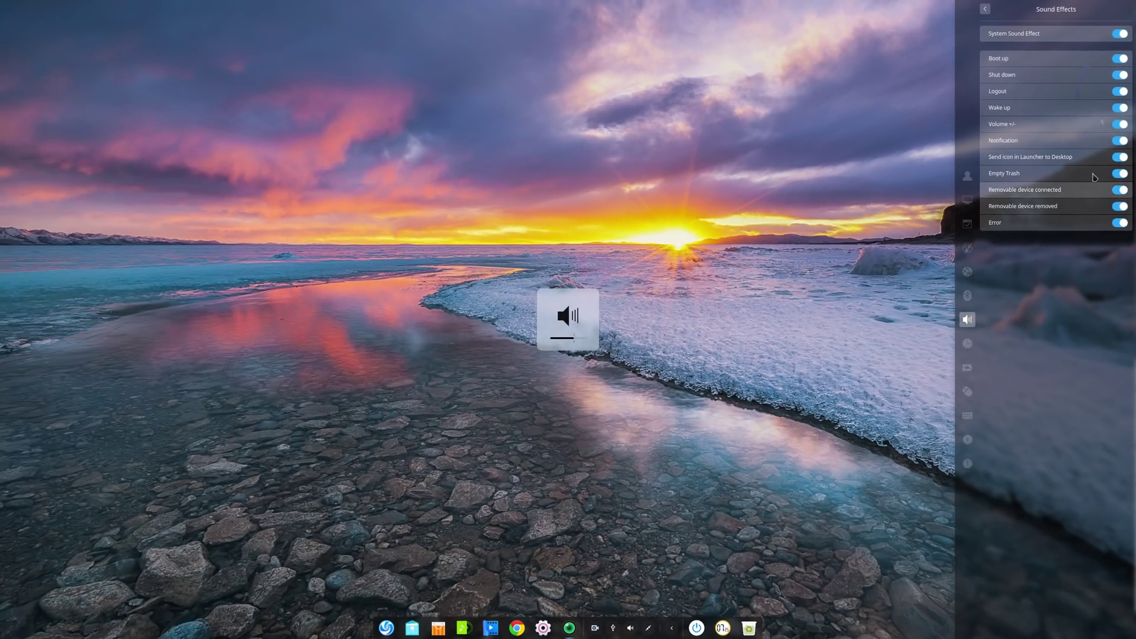
Switch the dock to Efficient Mode, then open and dismiss the Calendar's main menu.
{"action": "left_click", "coordinate": [705, 216]}
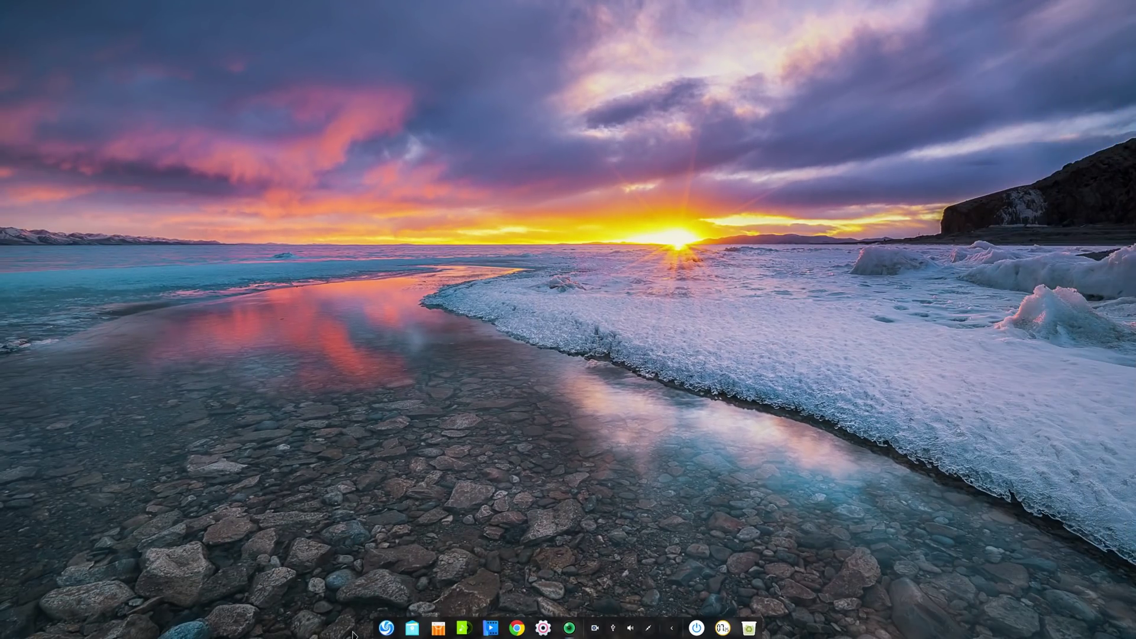
{"action": "right_click", "coordinate": [395, 629]}
{"action": "mouse_move", "coordinate": [438, 577]}
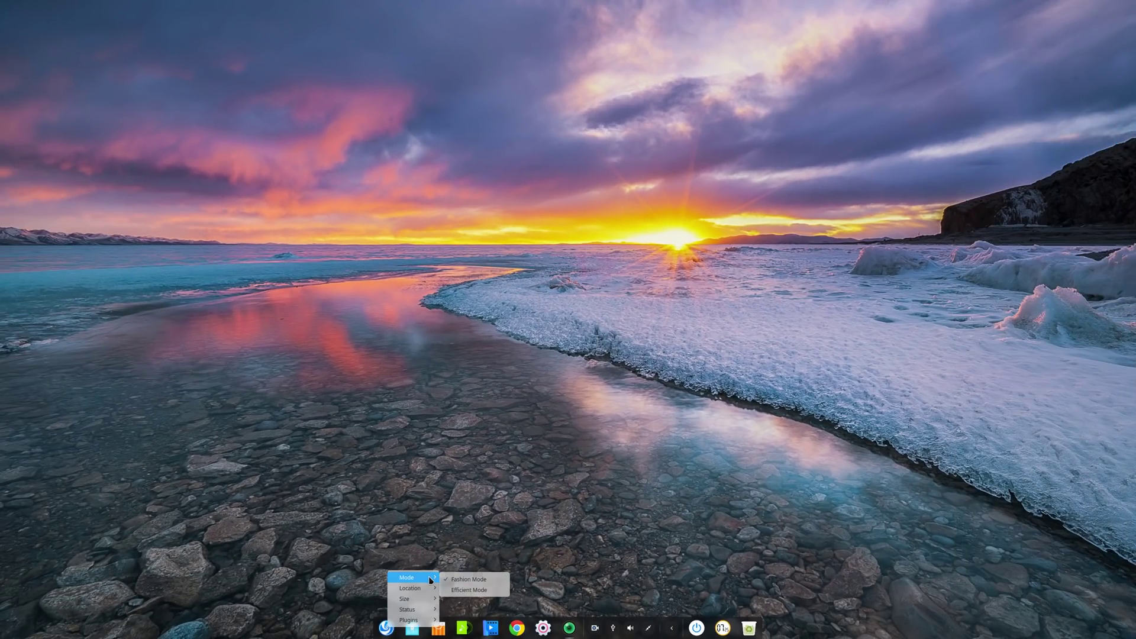
{"action": "left_click", "coordinate": [473, 591]}
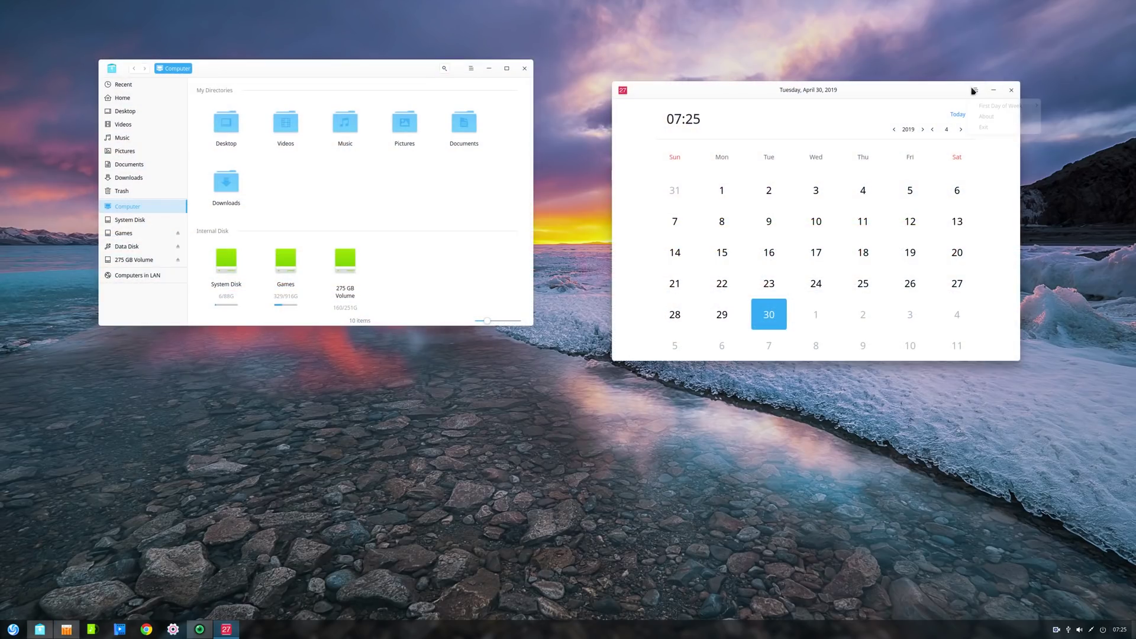
{"action": "left_click", "coordinate": [976, 90]}
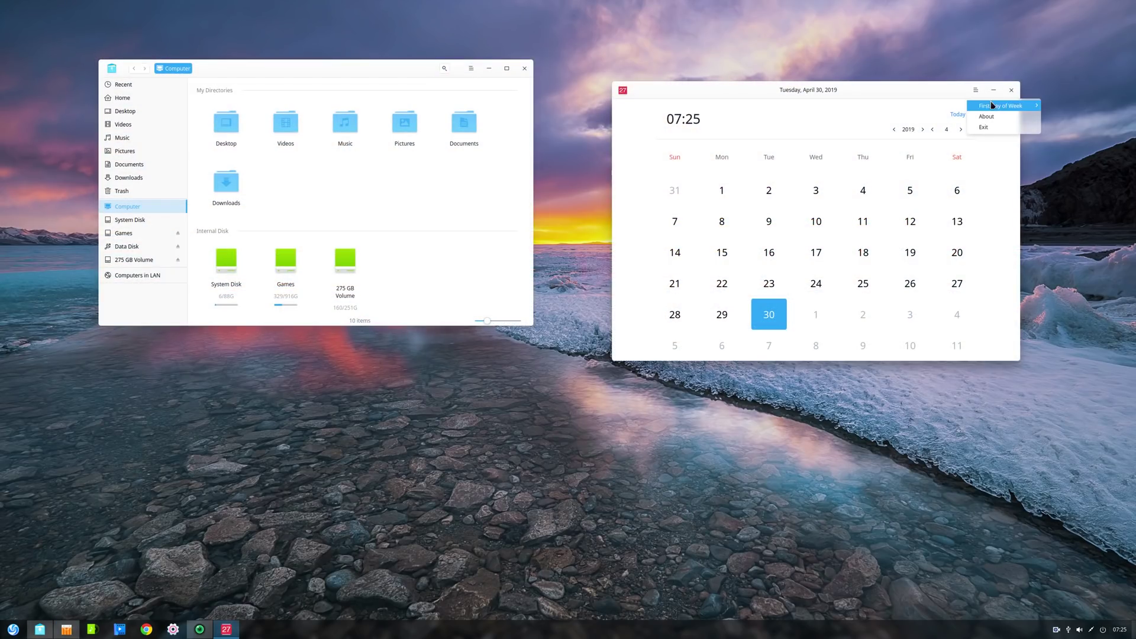
{"action": "left_click", "coordinate": [1002, 148]}
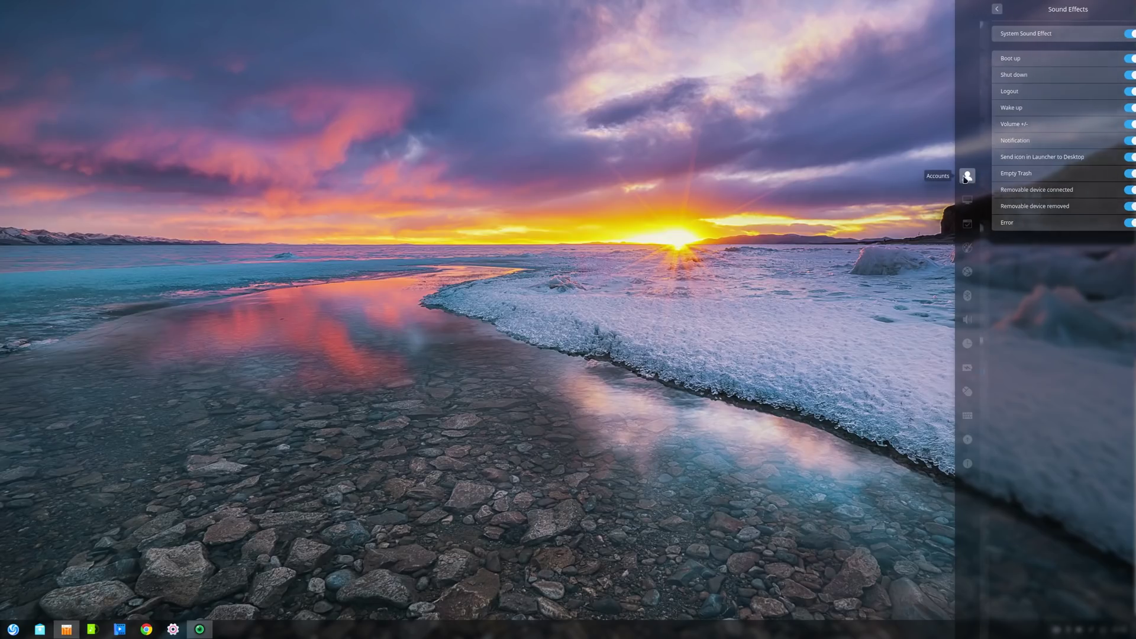
Browse the Accounts settings, return to the Control Center home, and toggle the notification list.
{"action": "left_click", "coordinate": [968, 176]}
{"action": "left_click", "coordinate": [983, 10]}
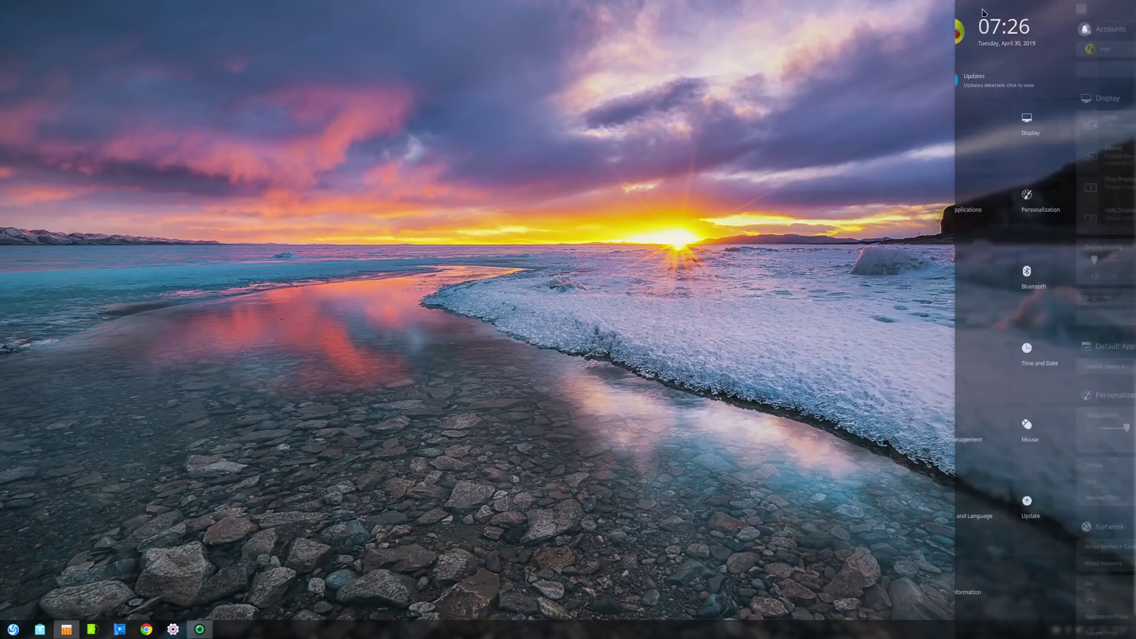
{"action": "left_click", "coordinate": [1119, 33]}
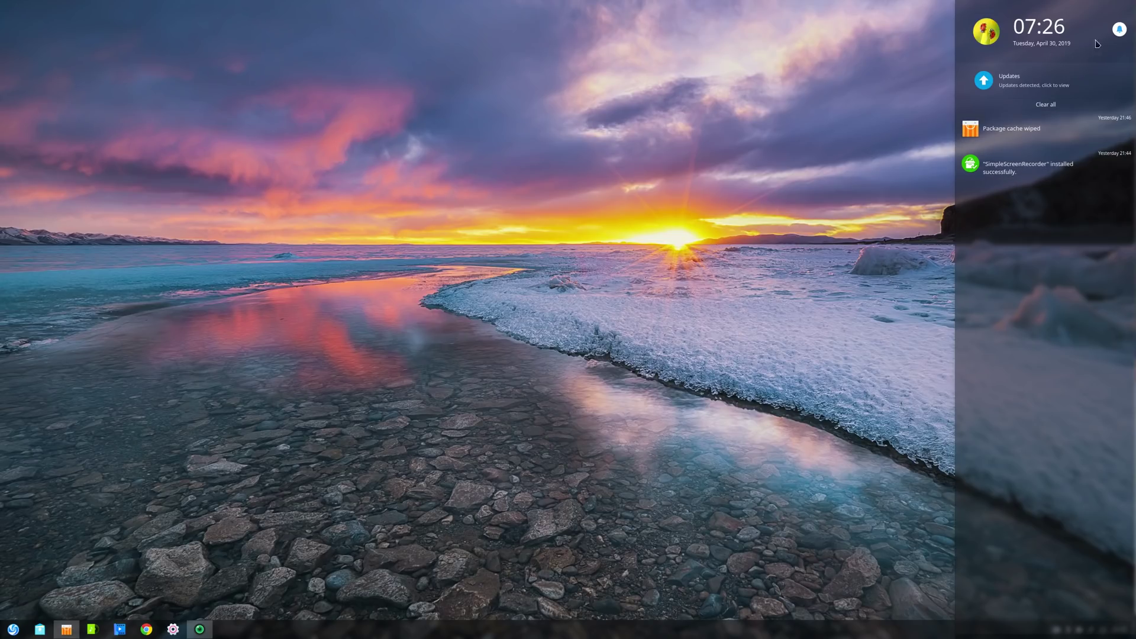
{"action": "left_click", "coordinate": [1119, 30]}
View the dock's plugins and try the full-screen and compact launcher views.
{"action": "left_click", "coordinate": [776, 153]}
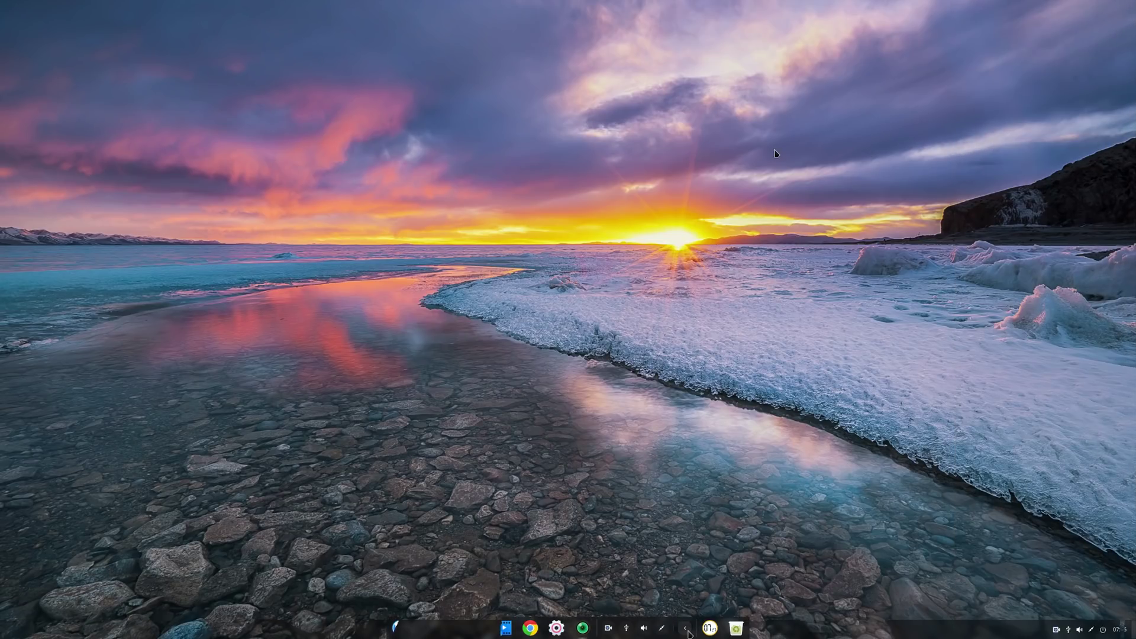
{"action": "right_click", "coordinate": [690, 626]}
{"action": "mouse_move", "coordinate": [740, 622]}
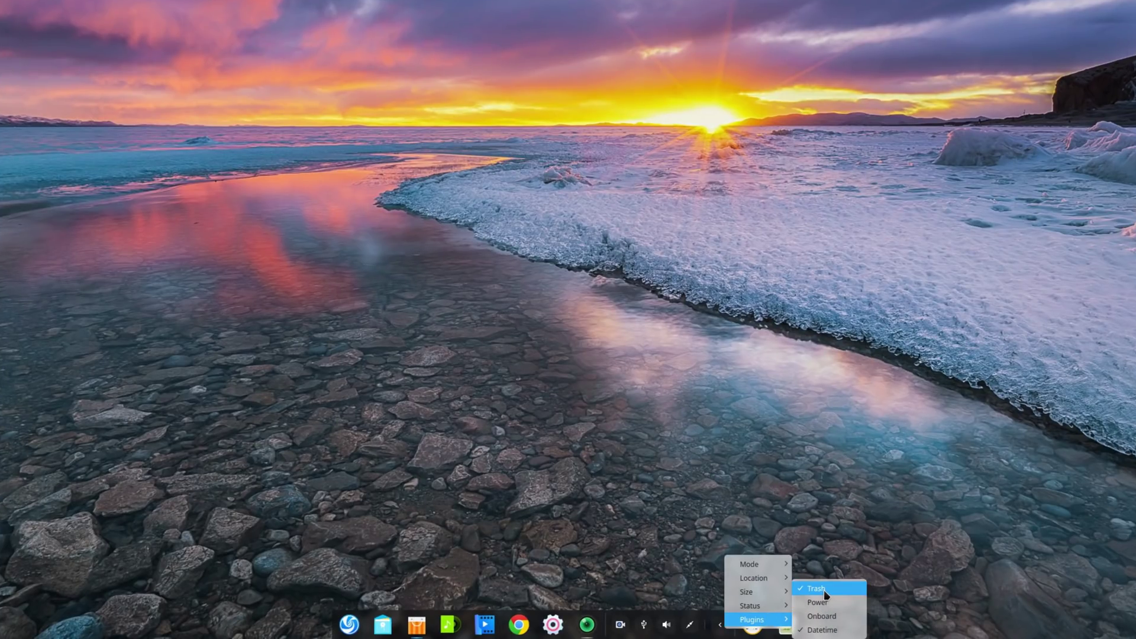
{"action": "key", "text": "super"}
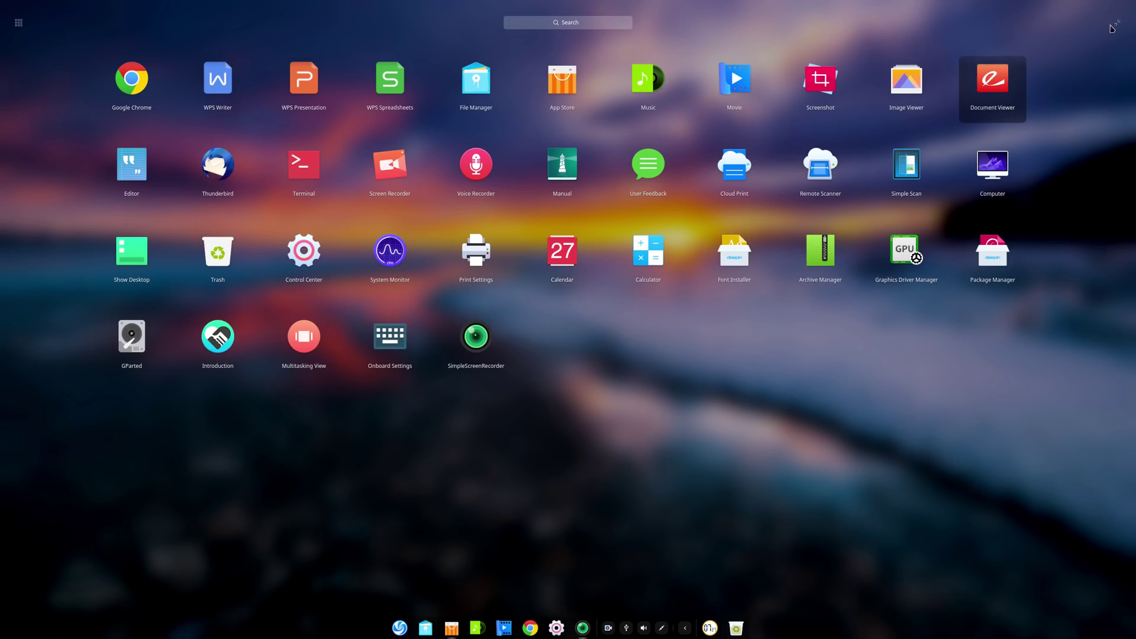
{"action": "left_click", "coordinate": [1112, 26]}
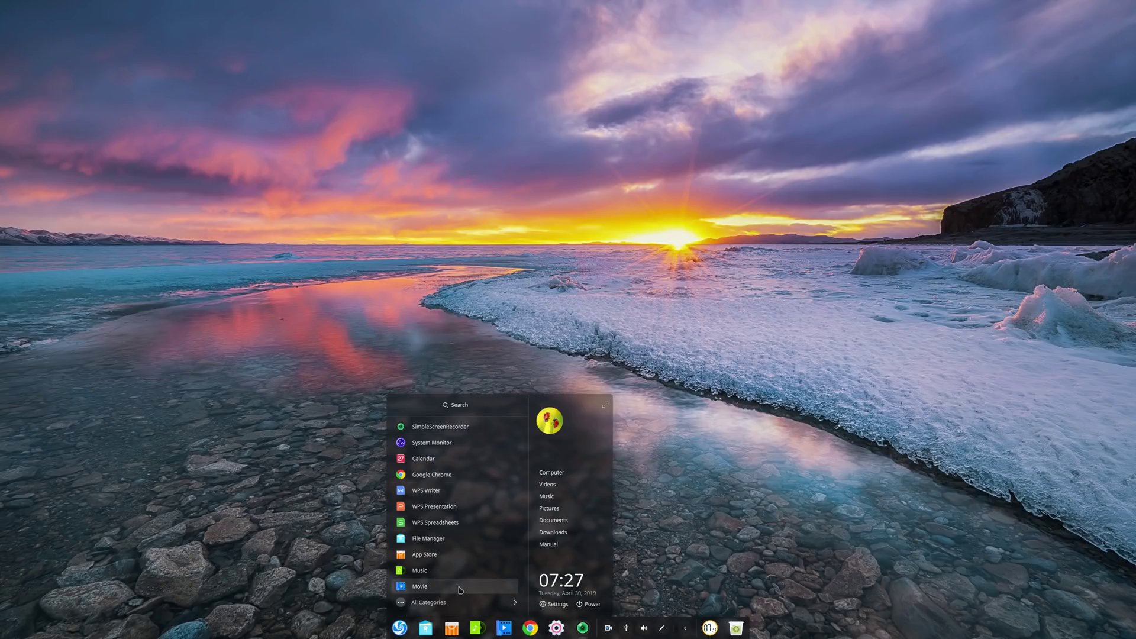
{"action": "key", "text": "super"}
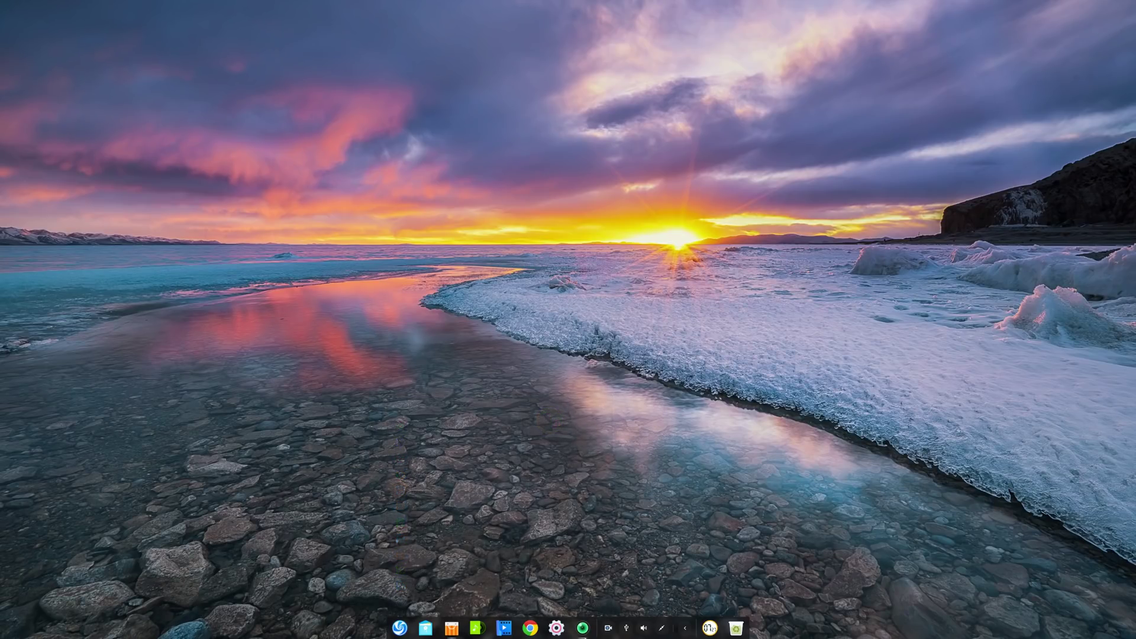
Set the dock back to Efficient Mode, then check the launcher menu and dock menu.
{"action": "right_click", "coordinate": [597, 627]}
{"action": "mouse_move", "coordinate": [615, 583]}
{"action": "left_click", "coordinate": [681, 593]}
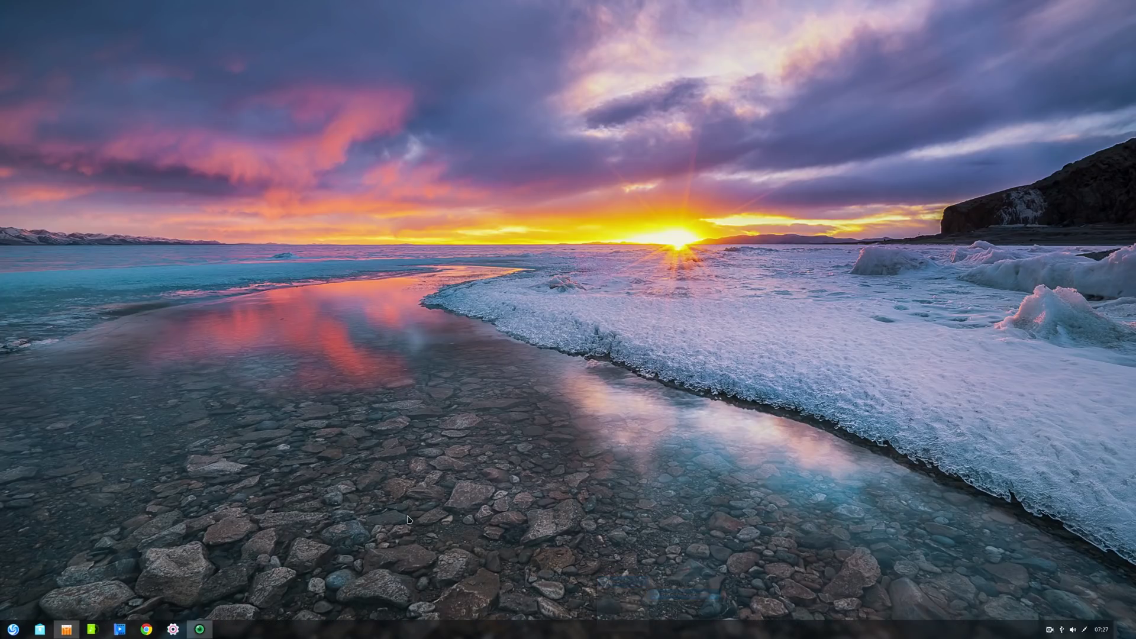
{"action": "left_click", "coordinate": [14, 631]}
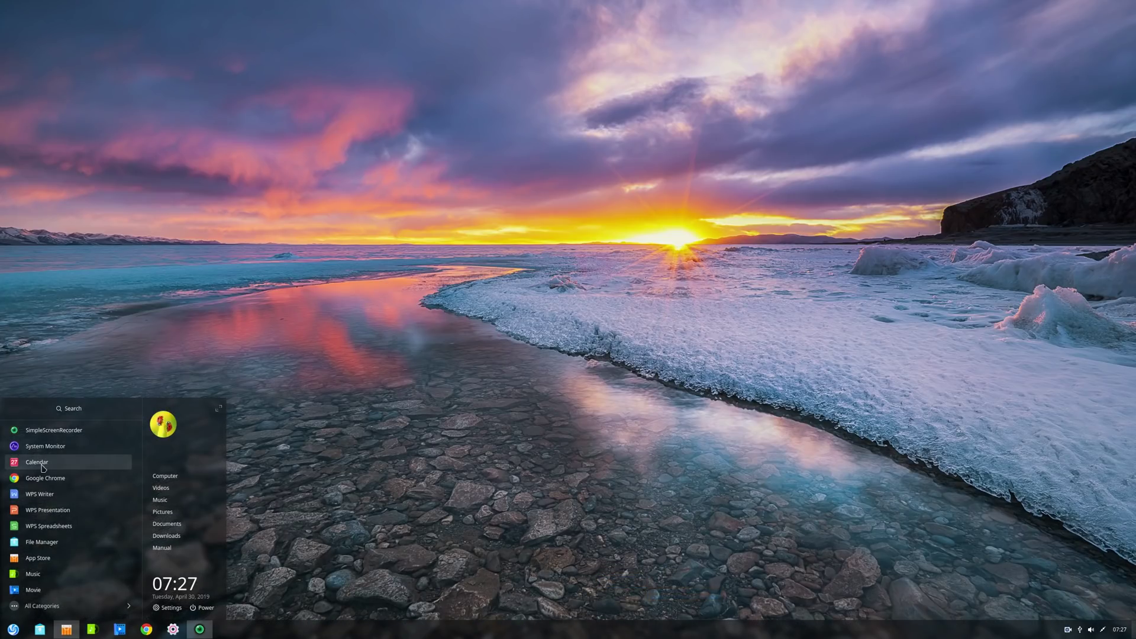
{"action": "scroll", "coordinate": [70, 509], "scroll_direction": "up", "scroll_amount": 5}
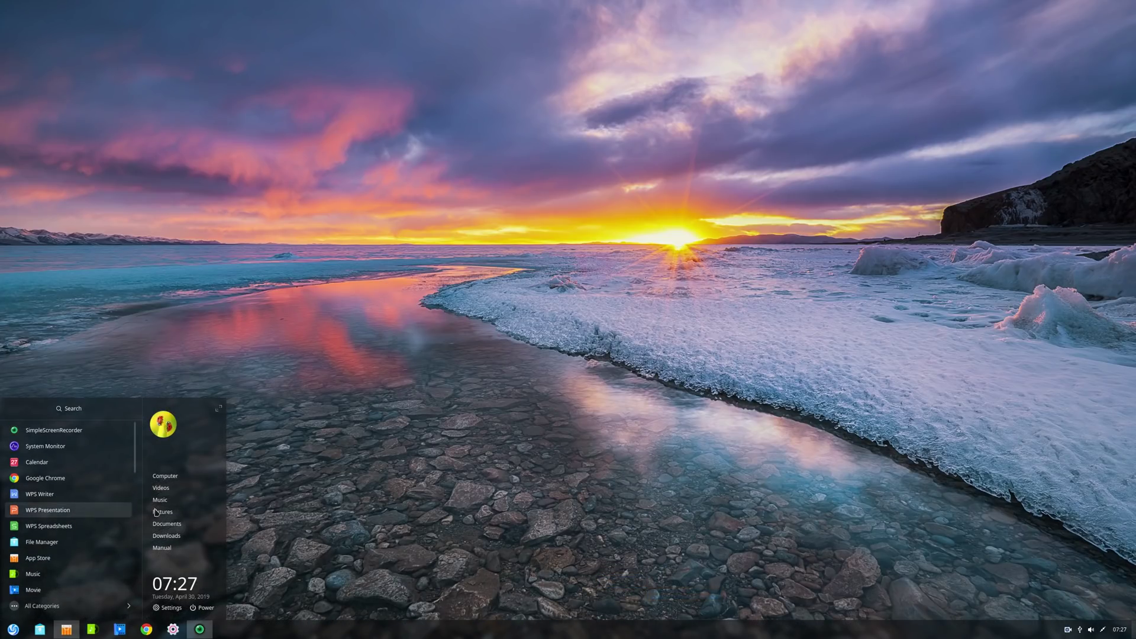
{"action": "left_click", "coordinate": [14, 630]}
{"action": "right_click", "coordinate": [14, 629]}
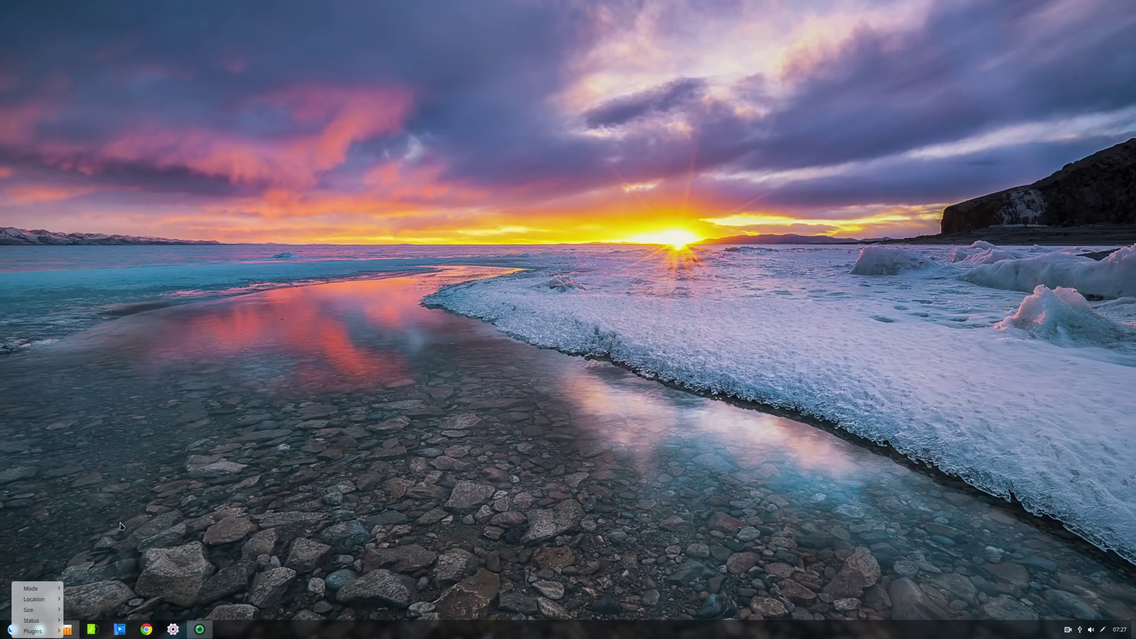
{"action": "key", "text": "Escape"}
{"action": "right_click", "coordinate": [14, 629]}
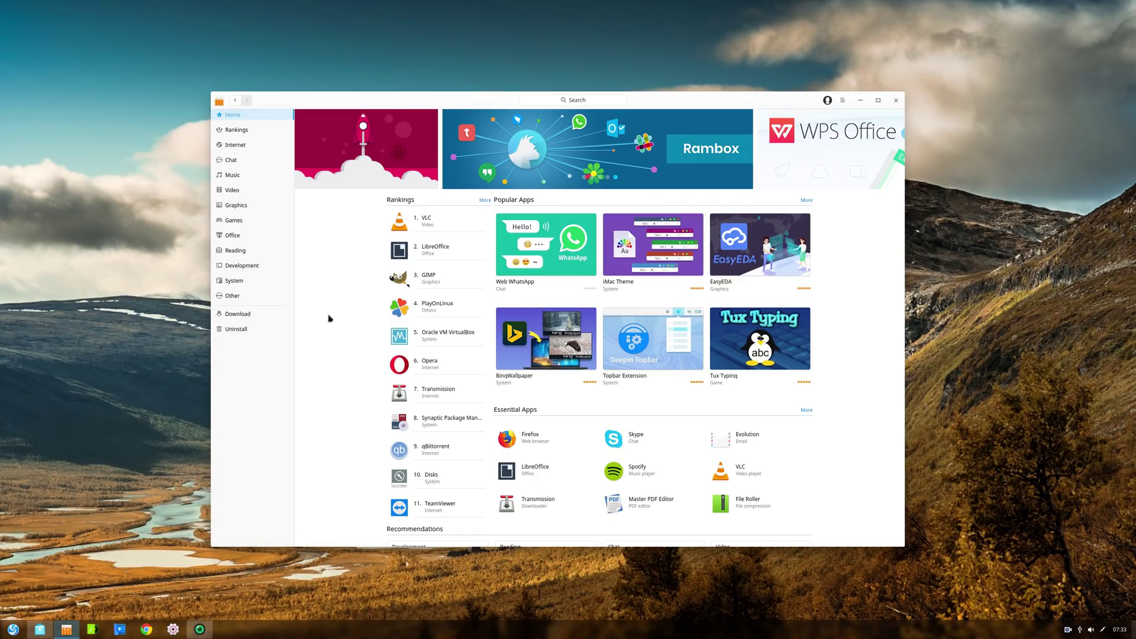
Launch Terminal by searching 'ter' in the launcher.
{"action": "key", "text": "super"}
{"action": "type", "text": "term"}
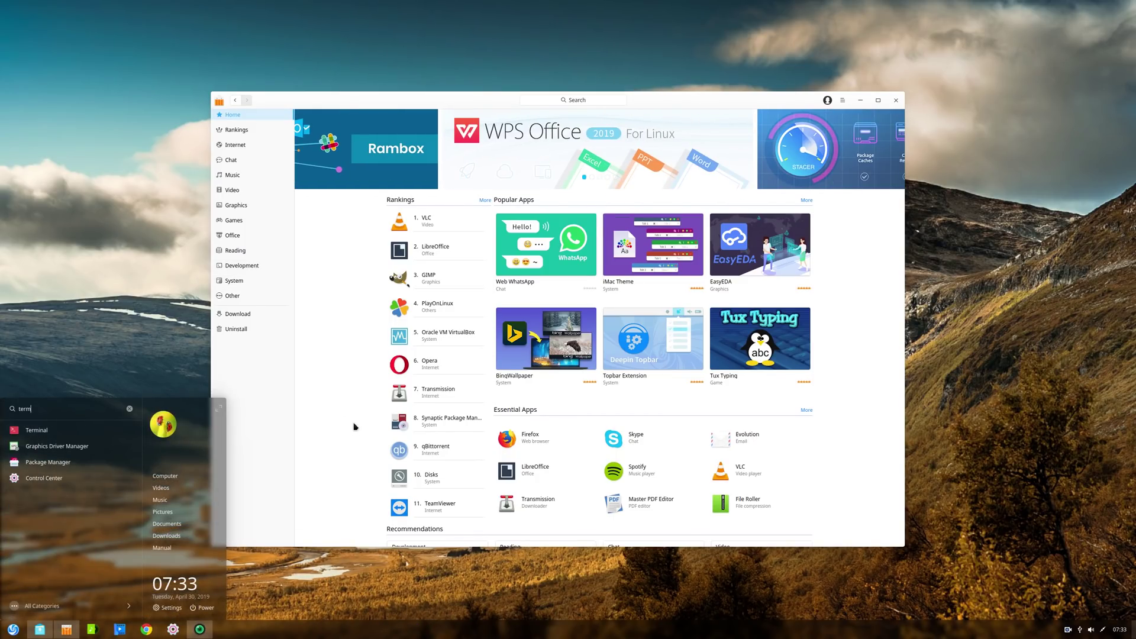
{"action": "key", "text": "Return"}
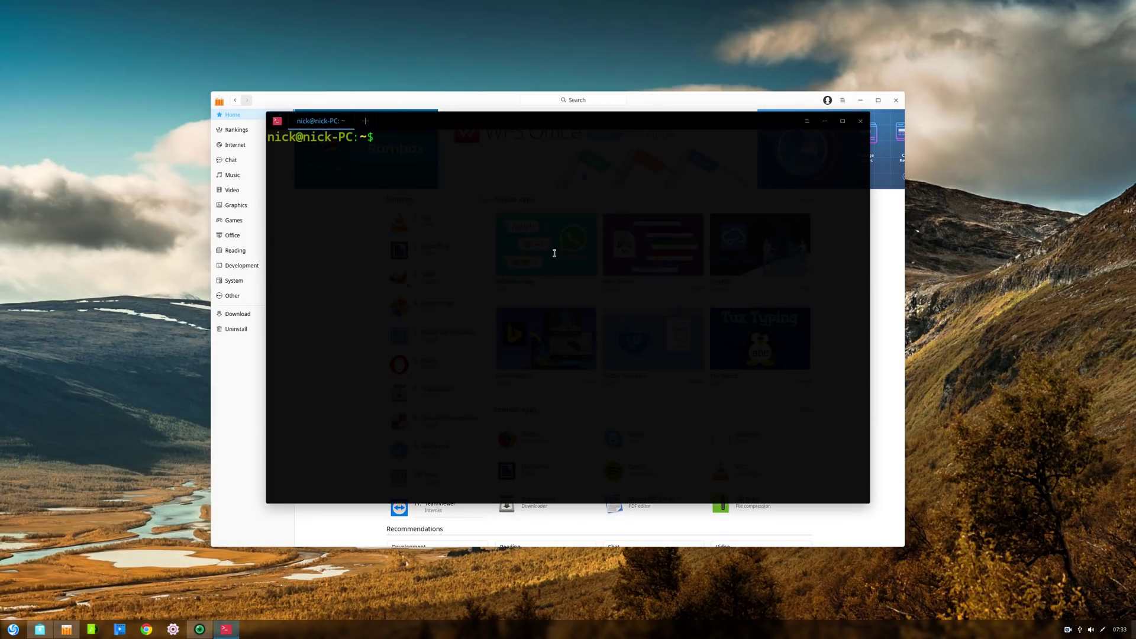
Run uname -r to show kernel 4.15.0-30deepin-generic, select the output, and close the terminal.
{"action": "type", "text": "uname -r"}
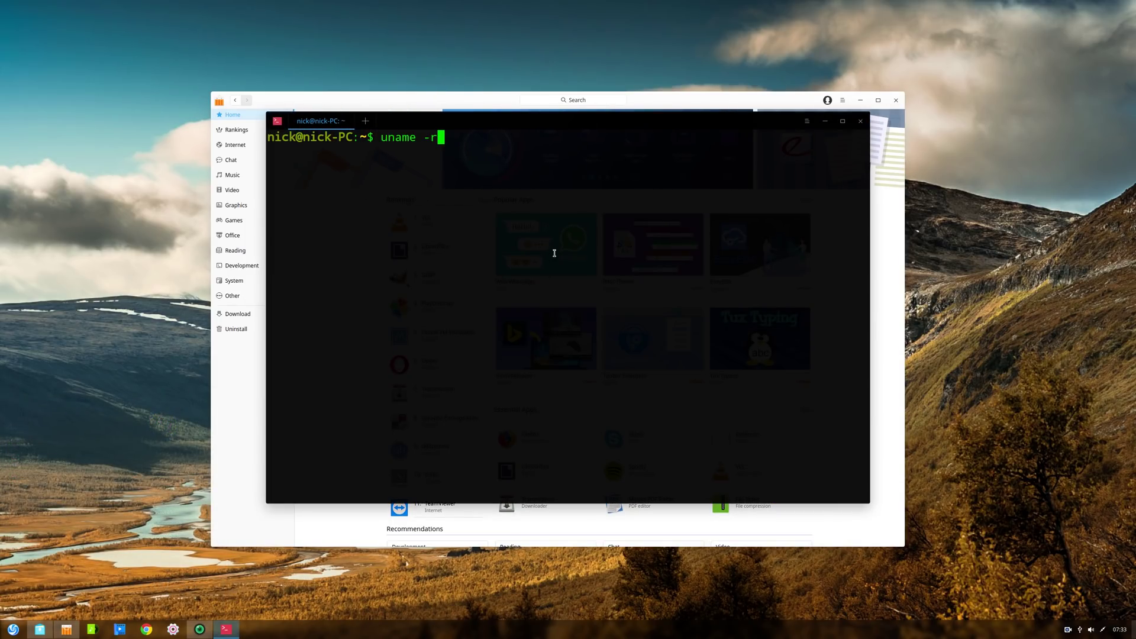
{"action": "key", "text": "Return"}
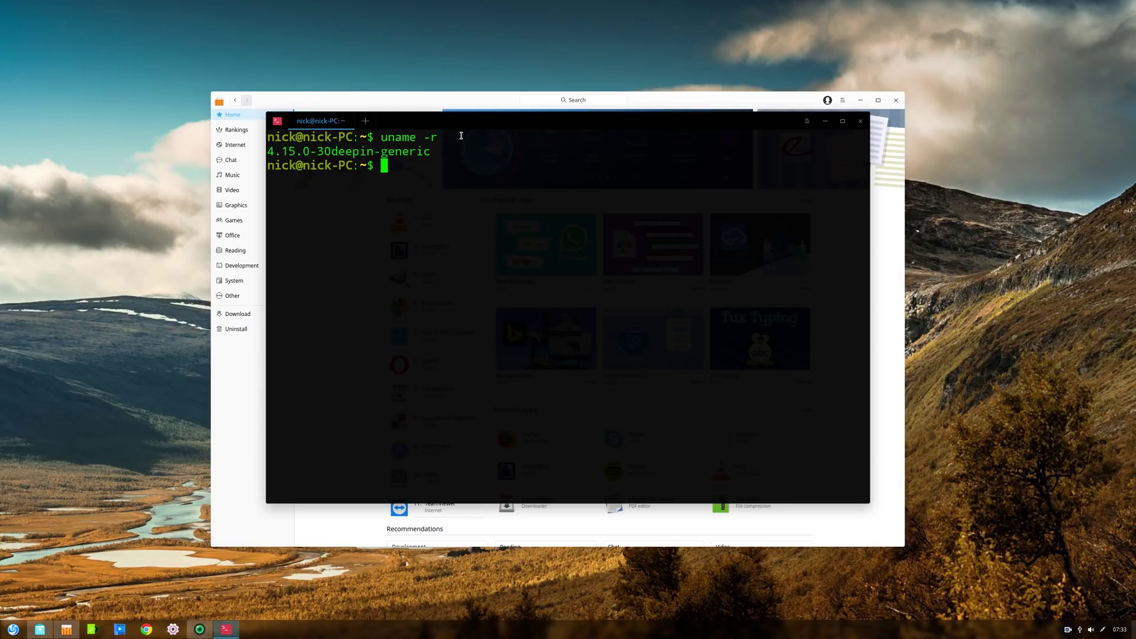
{"action": "triple_click", "coordinate": [306, 154]}
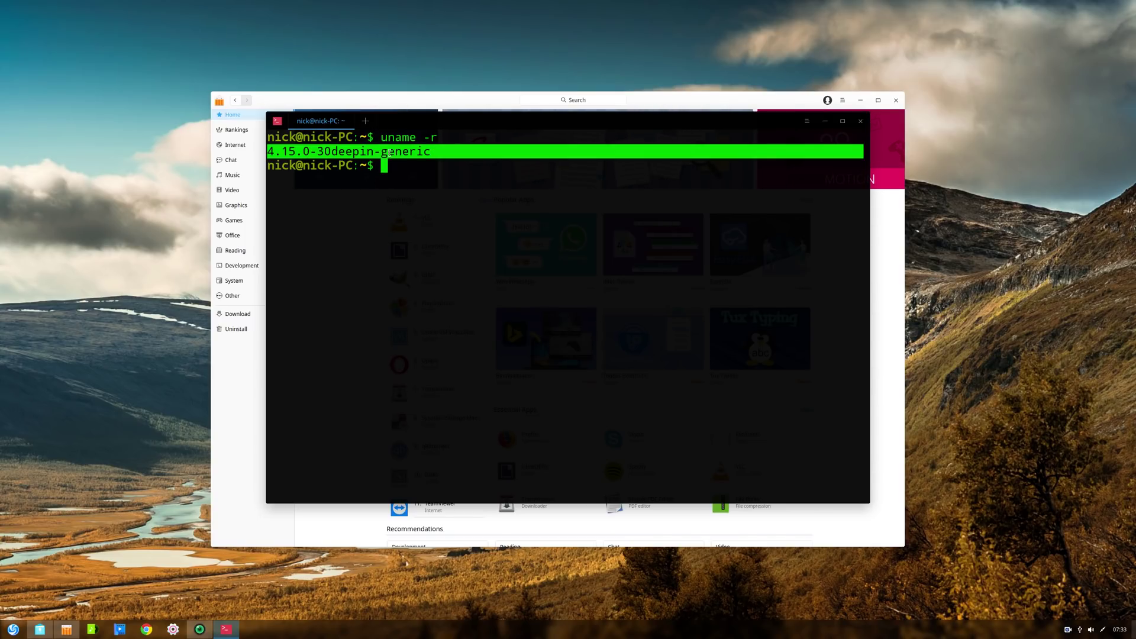
{"action": "key", "text": "alt+F4"}
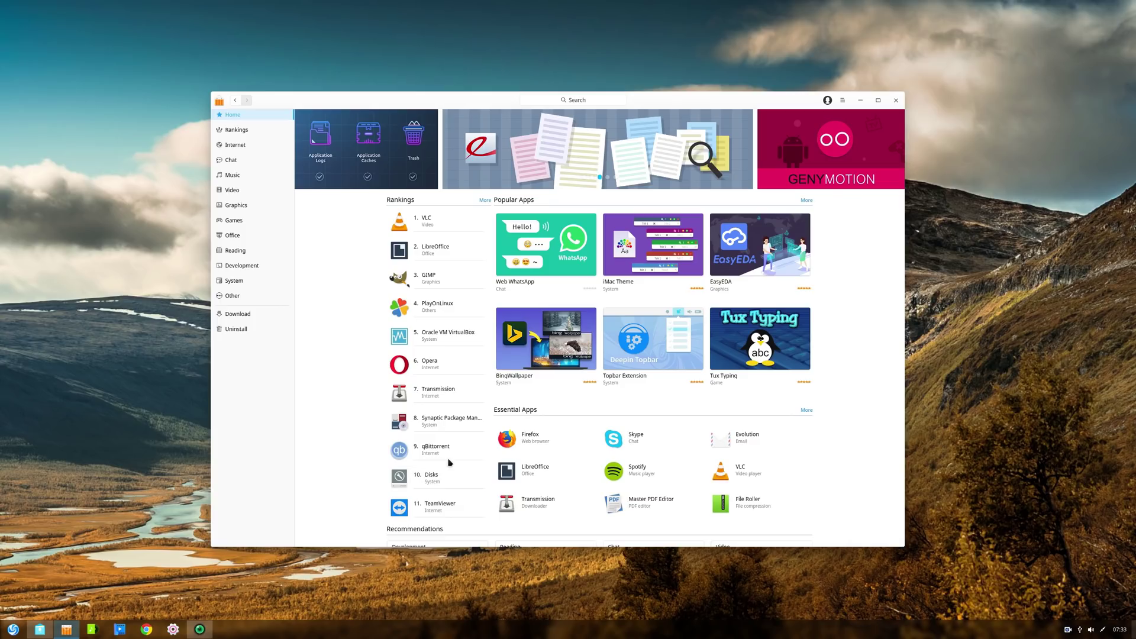
Open Firefox's details page from Essential Apps in the App Store.
{"action": "left_click", "coordinate": [523, 438]}
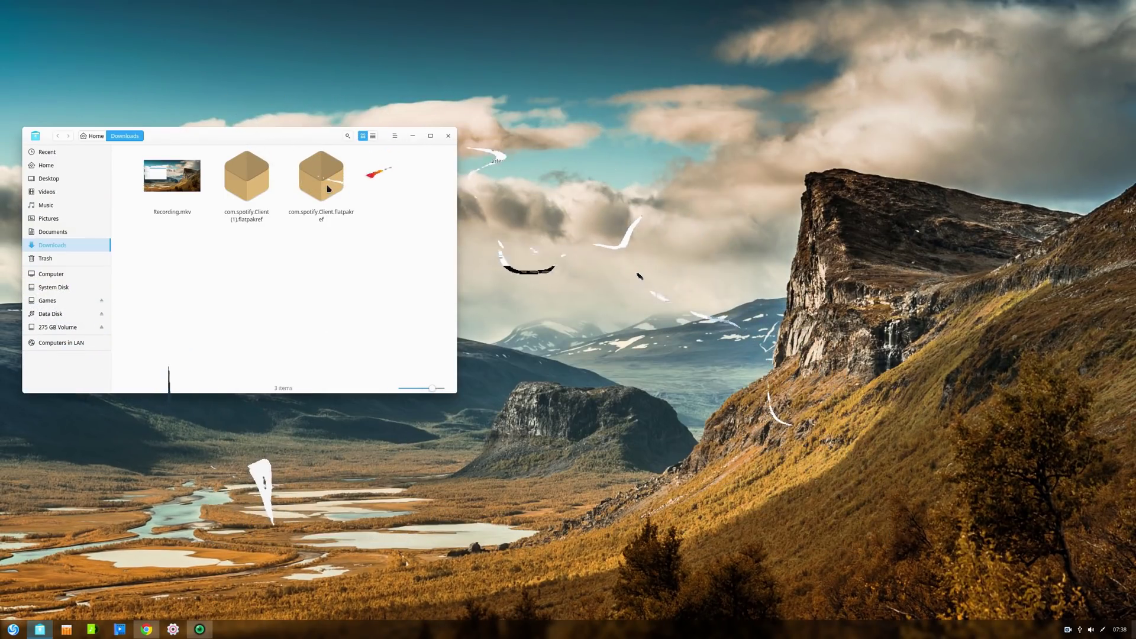
Open the Spotify flatpakref with Deepin App Store from its context menu.
{"action": "right_click", "coordinate": [325, 182]}
{"action": "mouse_move", "coordinate": [355, 195]}
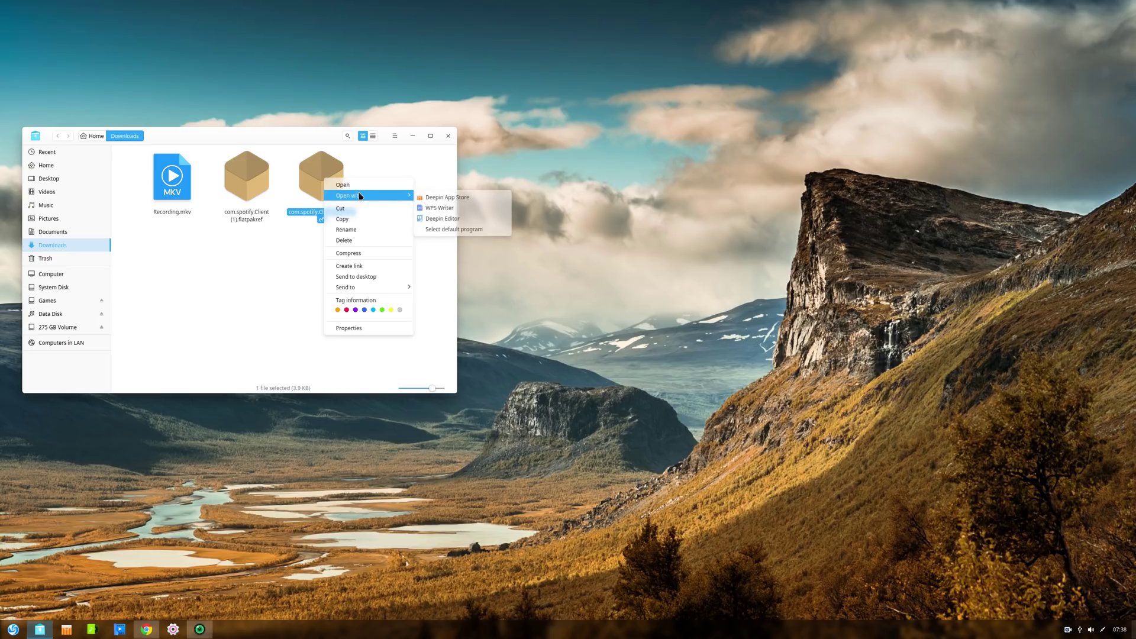
{"action": "left_click", "coordinate": [446, 198]}
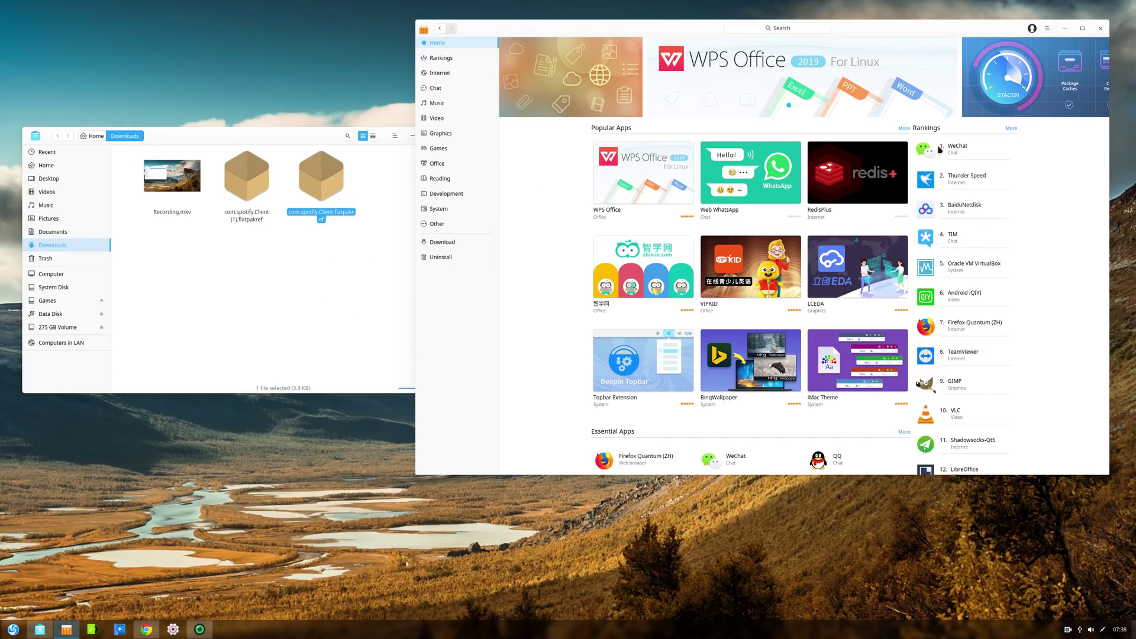
Launch Terminal by searching 'term' in the launcher.
{"action": "key", "text": "super"}
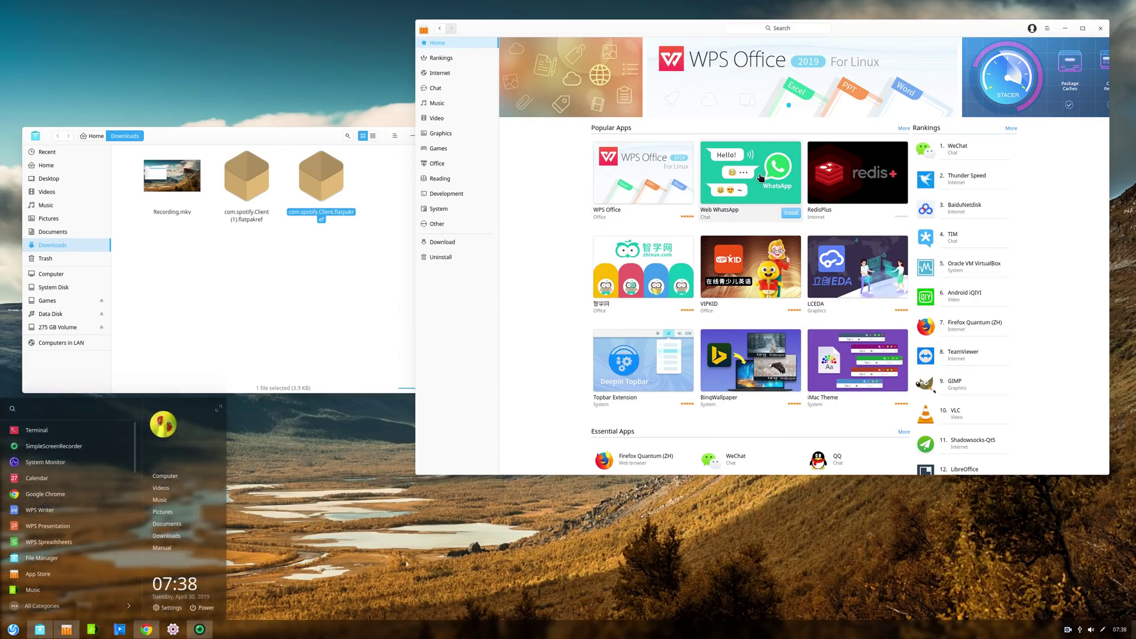
{"action": "type", "text": "term"}
{"action": "key", "text": "Return"}
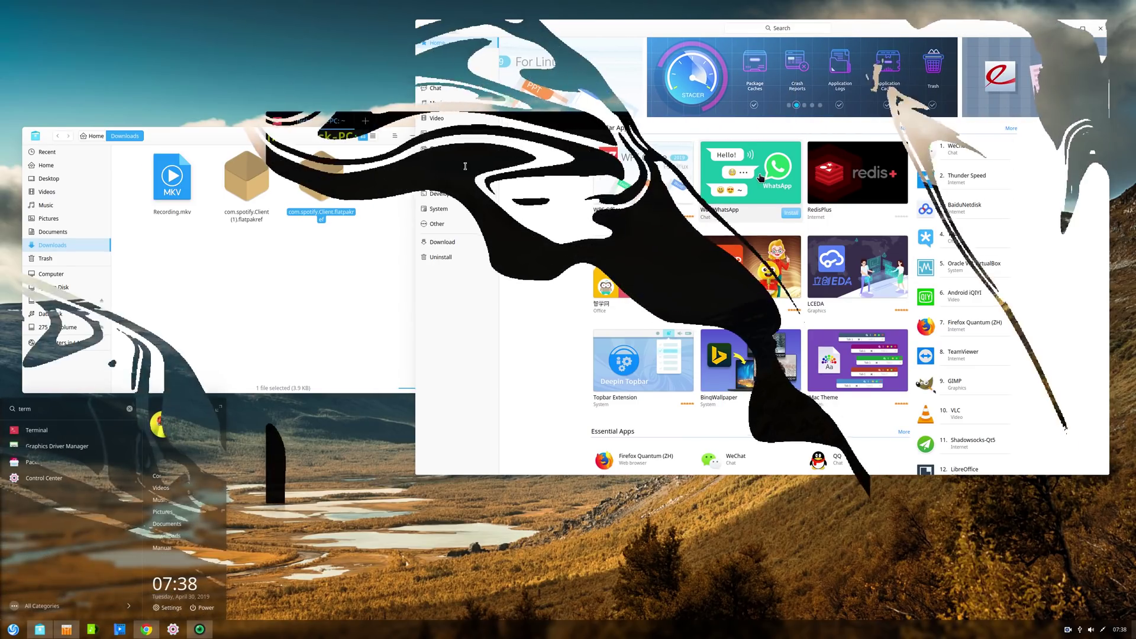
Run 'flatpak update' in the terminal and select its output lines.
{"action": "type", "text": "flatpak update"}
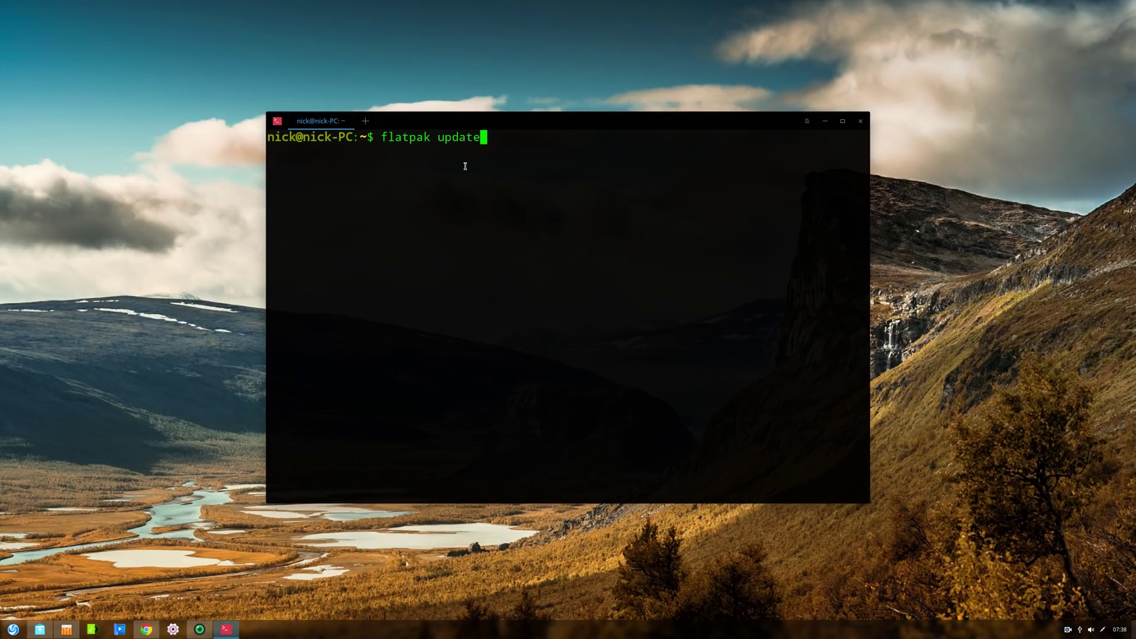
{"action": "key", "text": "Return"}
{"action": "left_click_drag", "start_coordinate": [516, 153], "coordinate": [267, 137]}
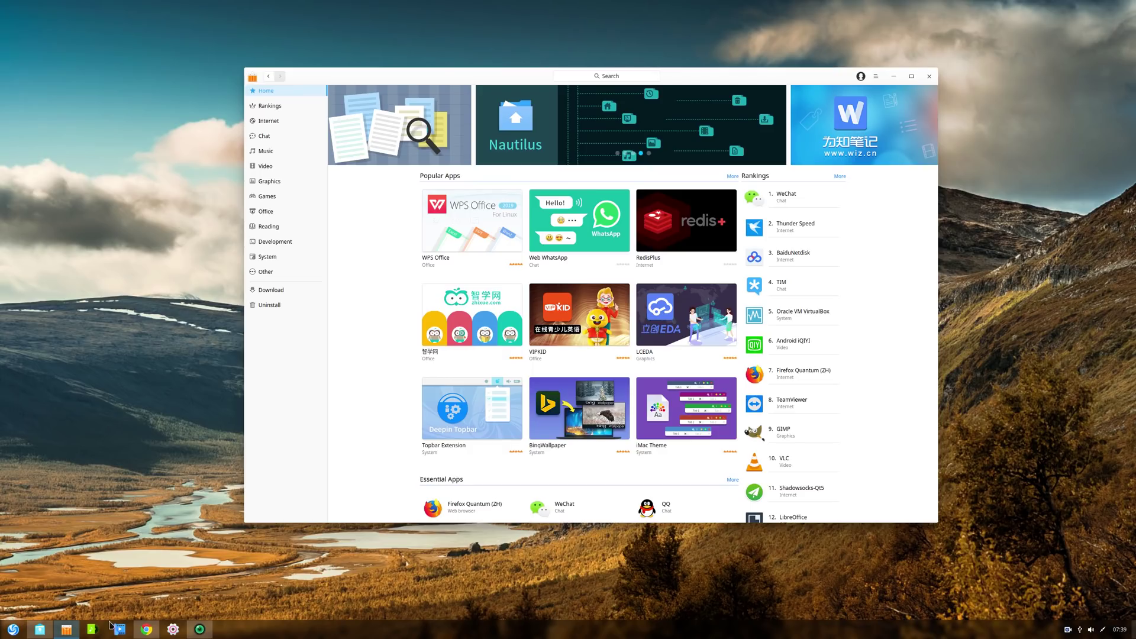
Launch a new Terminal and run 'sudo apt install flatpak', submitting the sudo password.
{"action": "key", "text": "super"}
{"action": "type", "text": "term"}
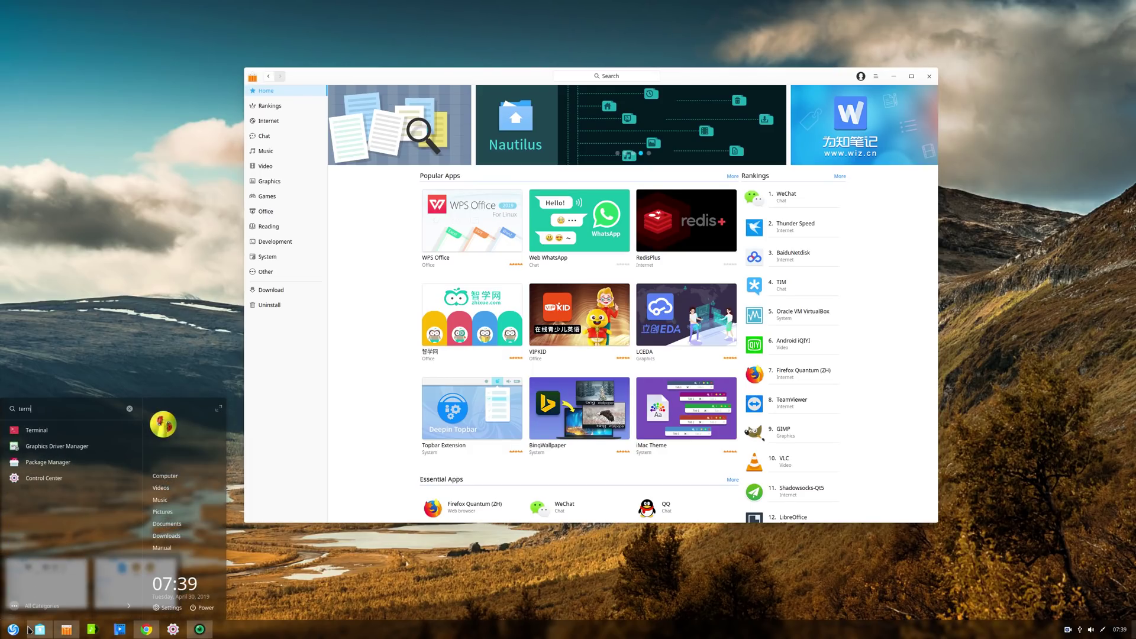
{"action": "key", "text": "Return"}
{"action": "type", "text": "s"}
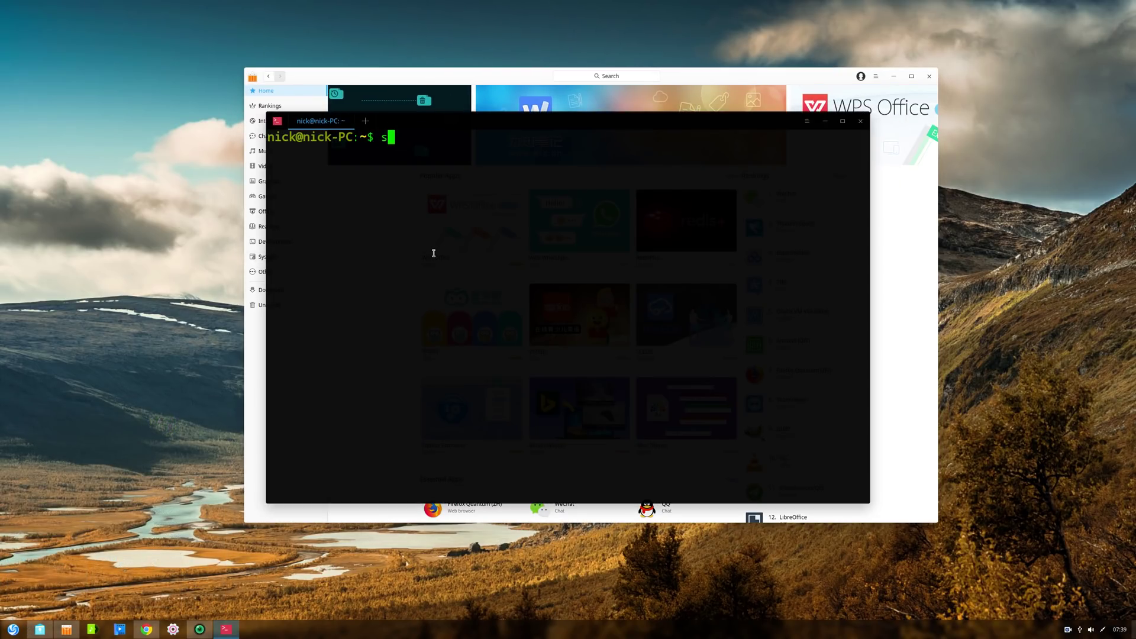
{"action": "type", "text": "udo apt install flatpa"}
{"action": "type", "text": "k"}
{"action": "key", "text": "Return"}
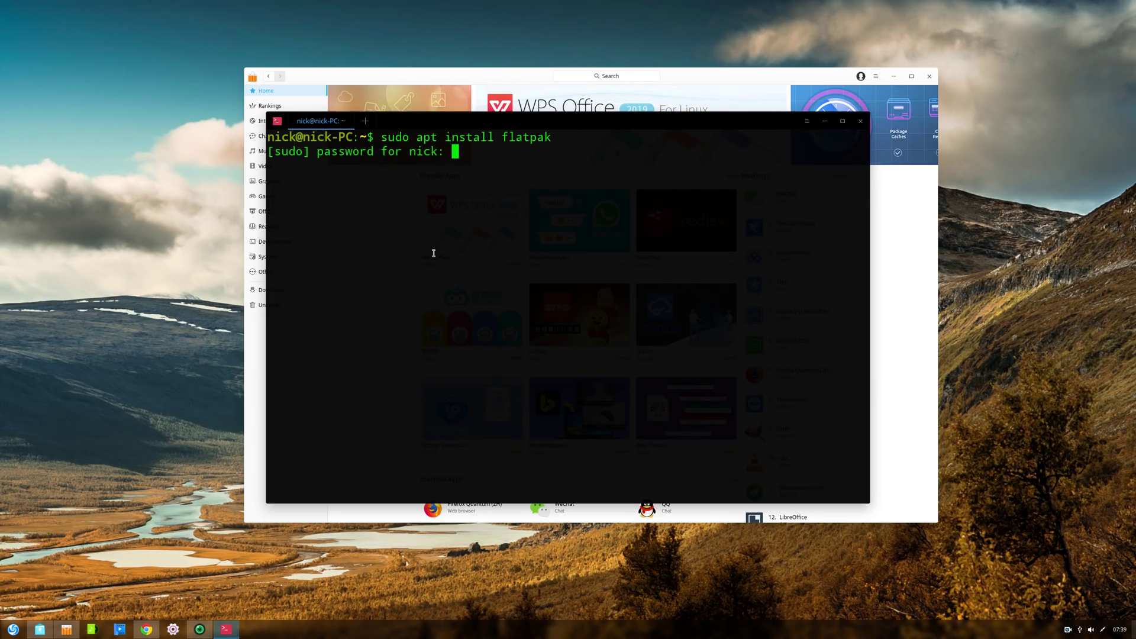
{"action": "key", "text": "Return"}
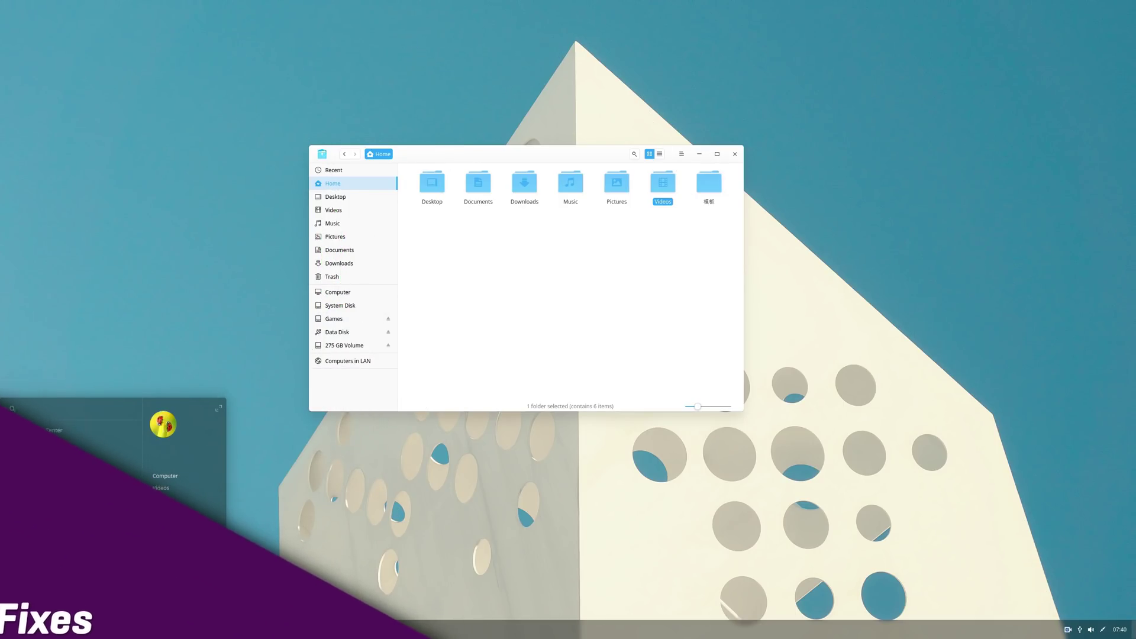
Open Control Center's Display page and the custom settings for the DisplayPort-2 screen.
{"action": "left_click", "coordinate": [651, 578]}
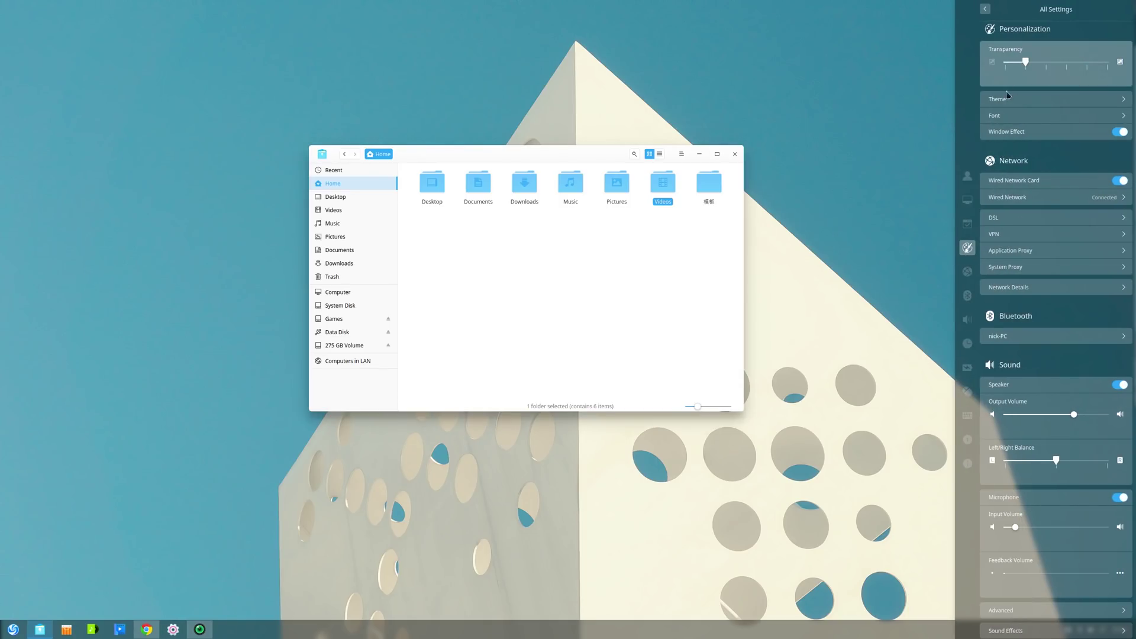
{"action": "left_click", "coordinate": [968, 200]}
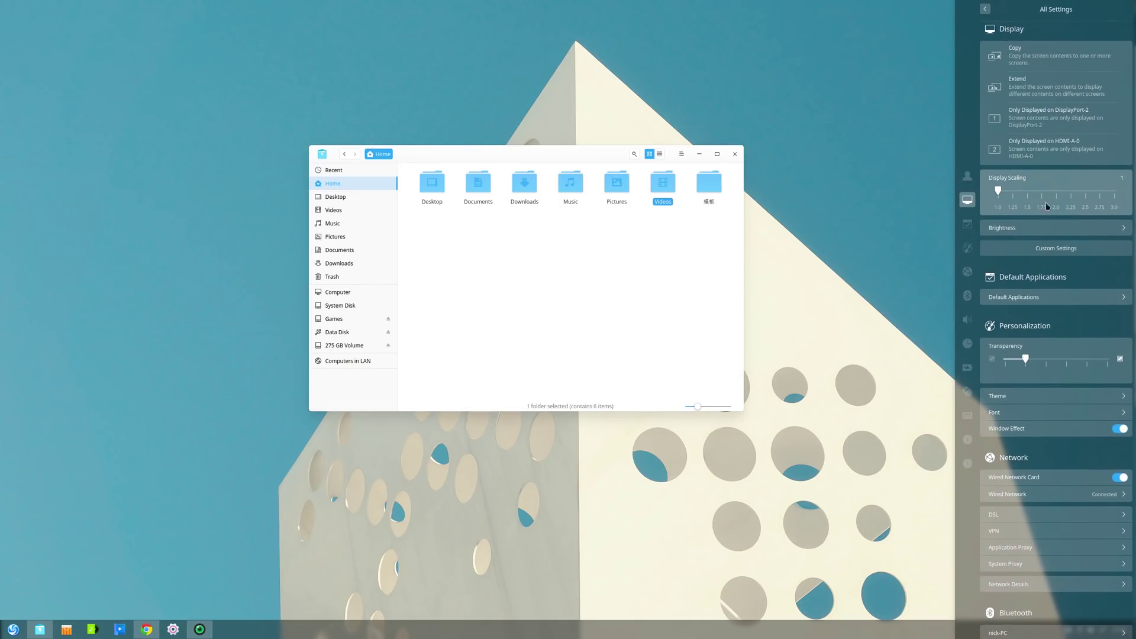
{"action": "left_click", "coordinate": [1044, 251]}
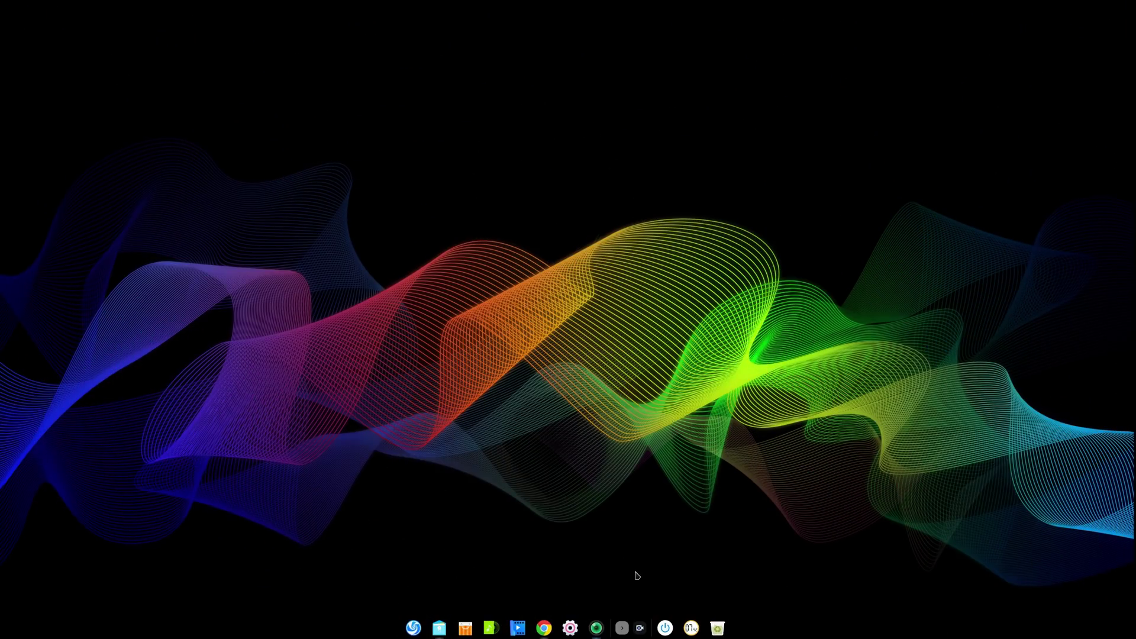
Hide the Trash plugin from the dock via the dock's Plugins menu.
{"action": "right_click", "coordinate": [613, 623]}
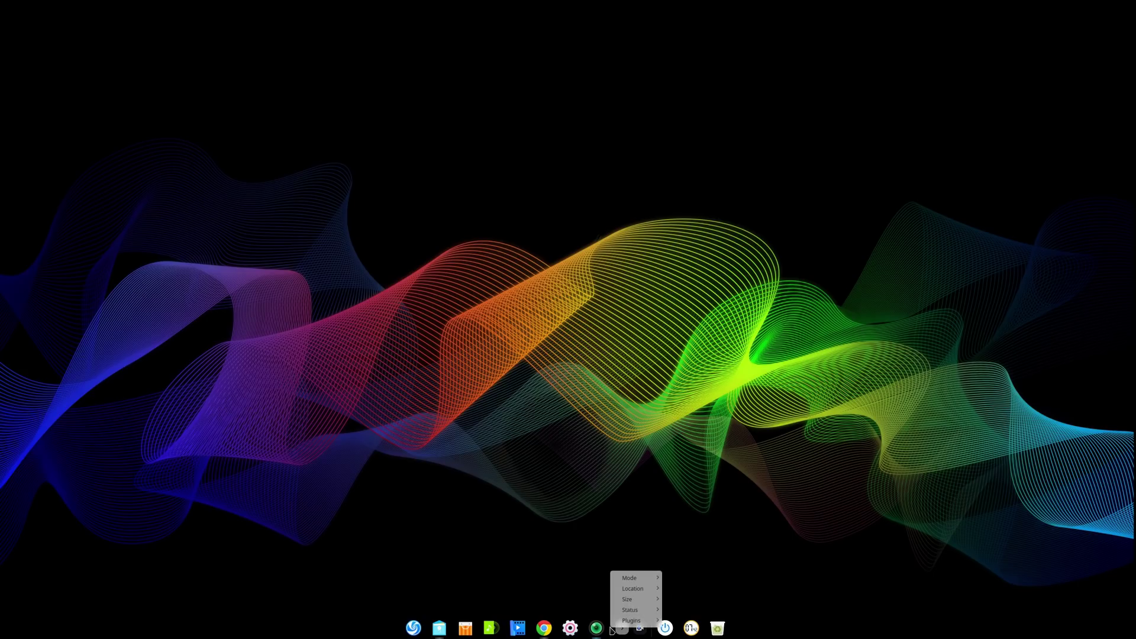
{"action": "mouse_move", "coordinate": [633, 621]}
{"action": "left_click", "coordinate": [699, 606]}
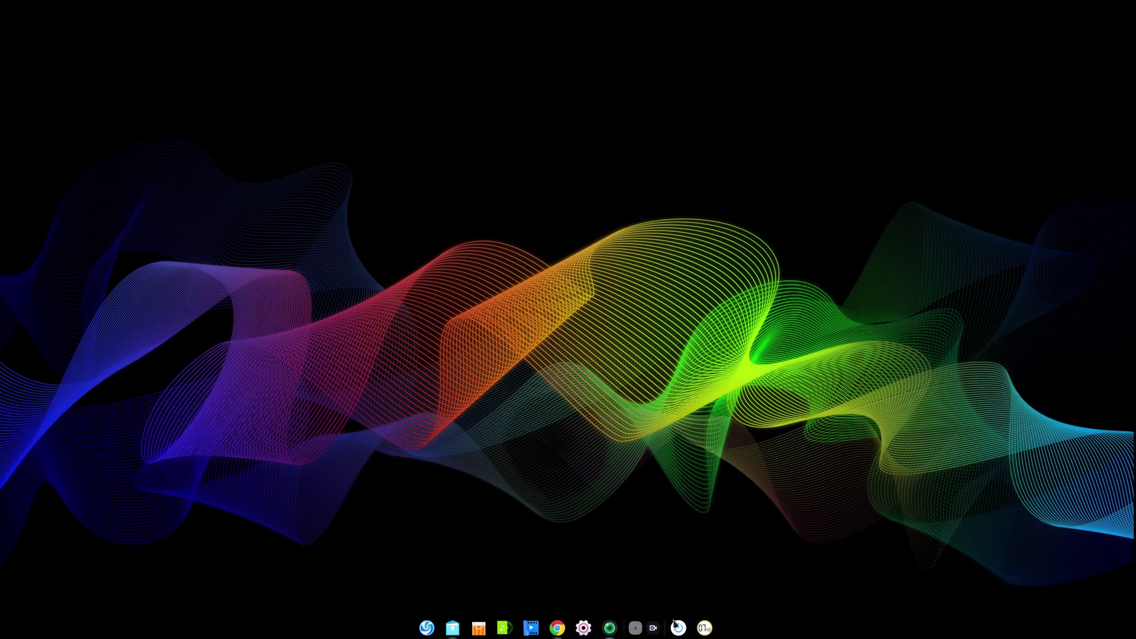
Re-enable the Trash plugin so it shows on the dock again.
{"action": "right_click", "coordinate": [620, 631]}
{"action": "mouse_move", "coordinate": [636, 620]}
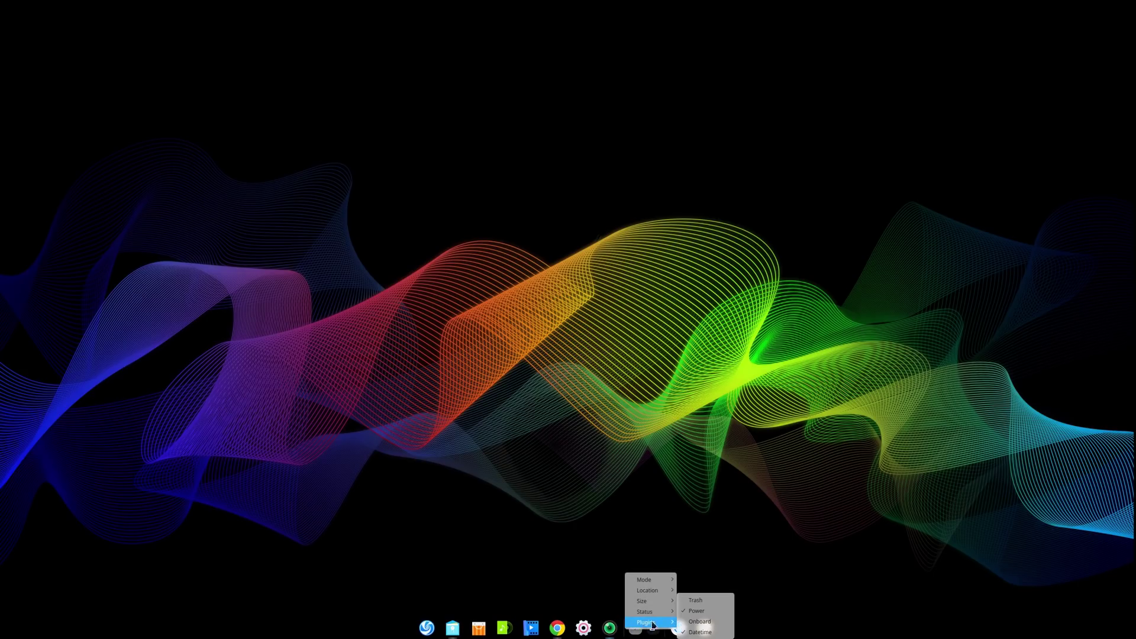
{"action": "left_click", "coordinate": [695, 602]}
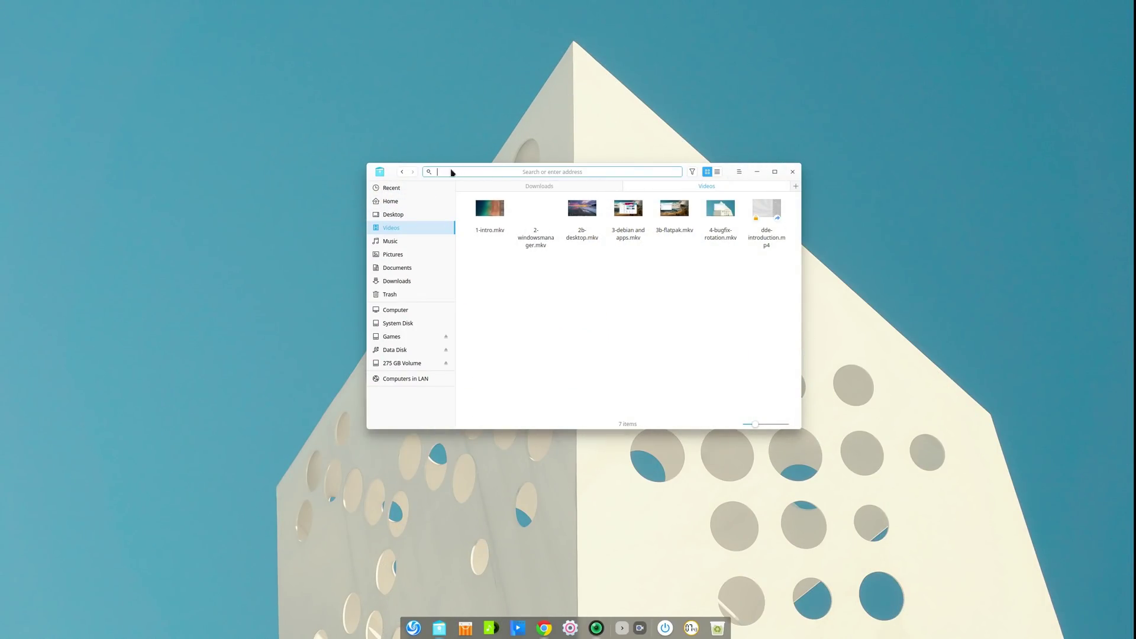
View the advanced search filters and Search scope choices, then edit the address to go to Downloads.
{"action": "left_click", "coordinate": [692, 172]}
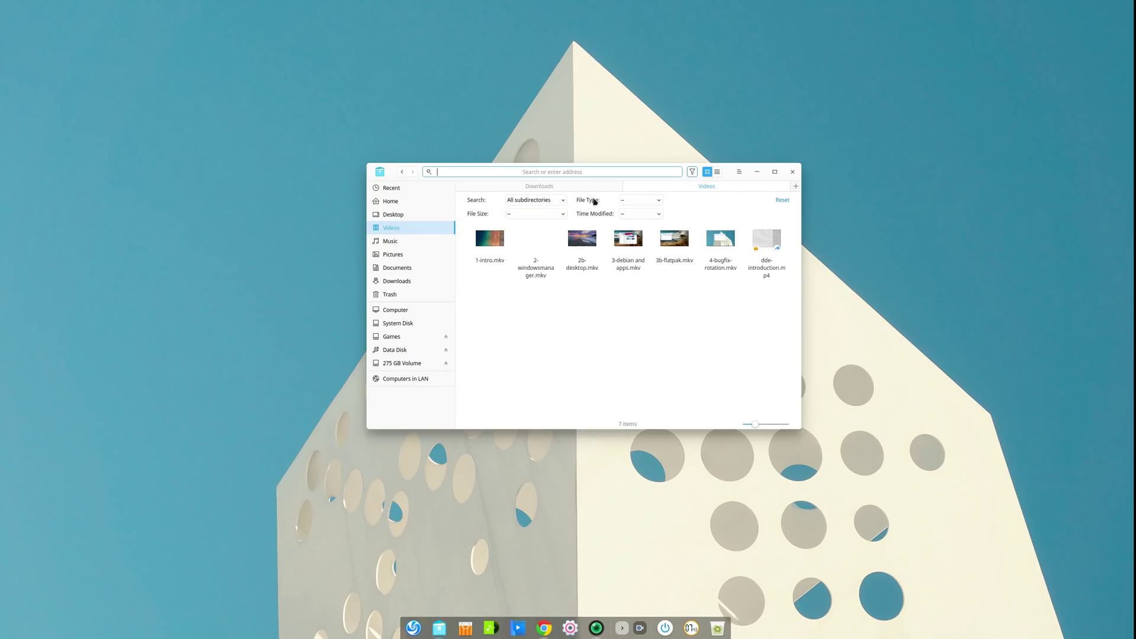
{"action": "left_click", "coordinate": [536, 200]}
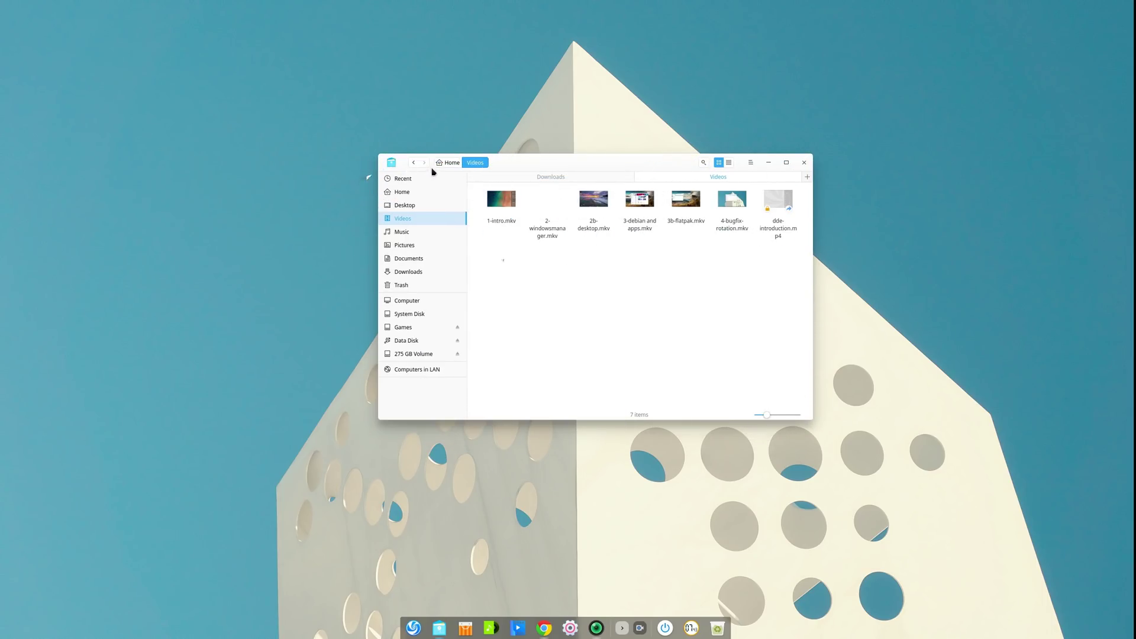
{"action": "right_click", "coordinate": [441, 165]}
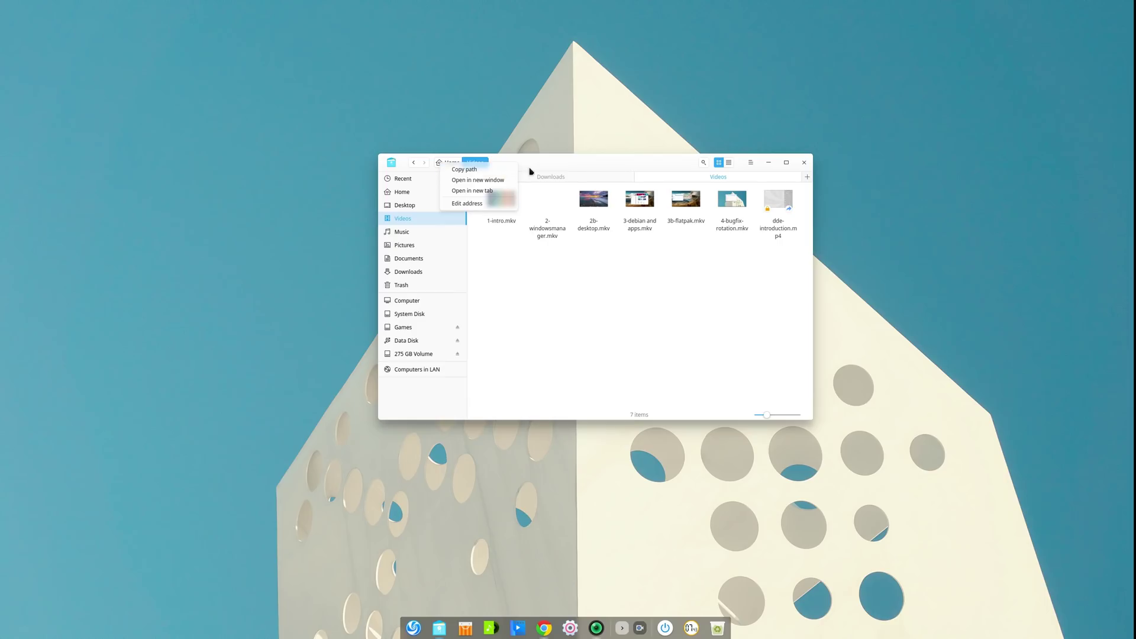
{"action": "left_click", "coordinate": [489, 203]}
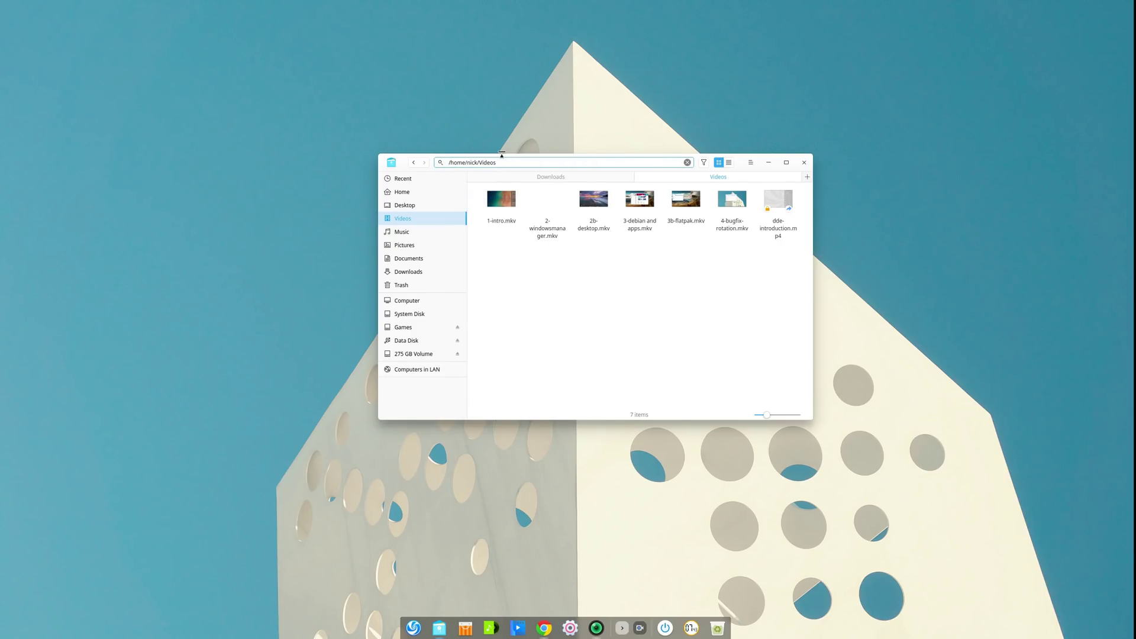
{"action": "key", "text": "BackSpace"}
{"action": "key", "text": "BackSpace"}
{"action": "key", "text": "BackSpace"}
{"action": "key", "text": "BackSpace"}
{"action": "key", "text": "BackSpace"}
{"action": "type", "text": "Downloa"}
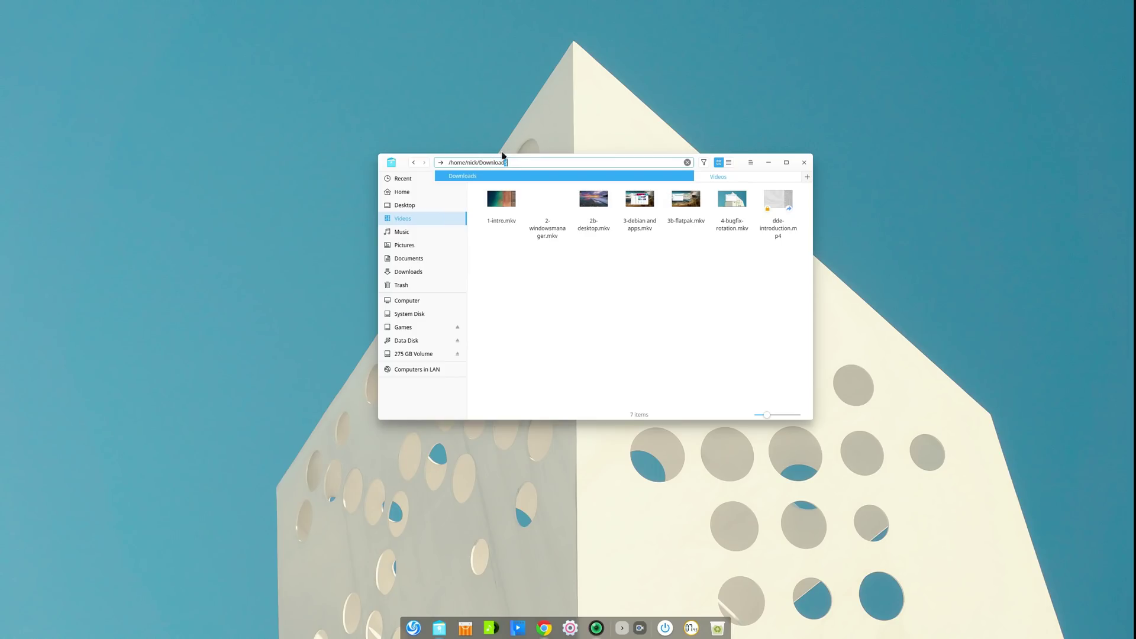
{"action": "key", "text": "Return"}
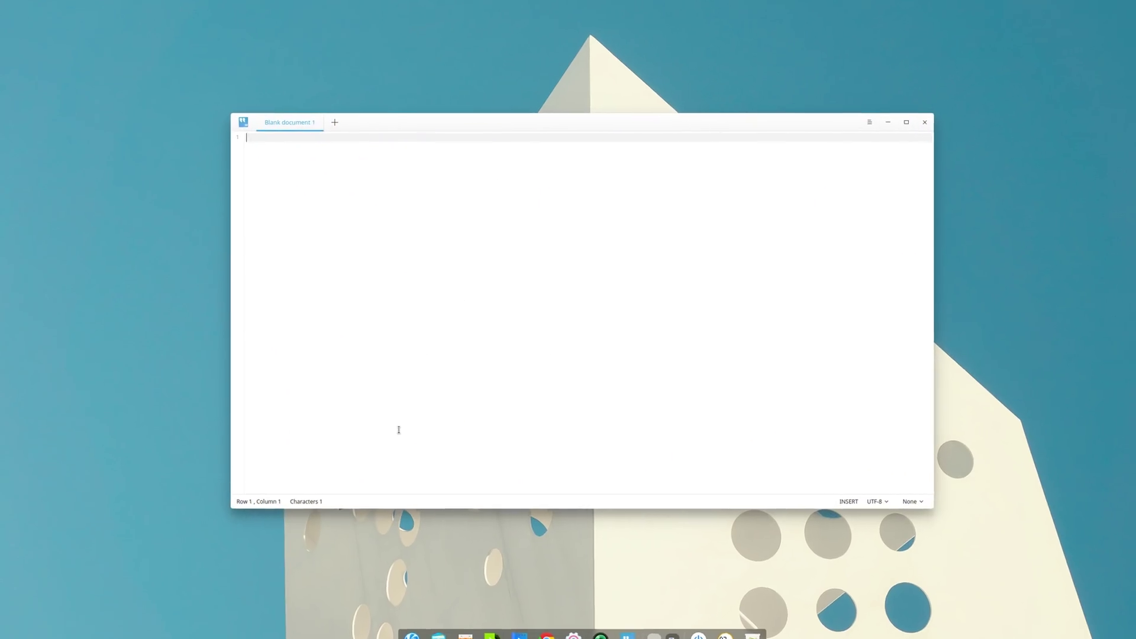
{"action": "type", "text": "This is a test of how ma"}
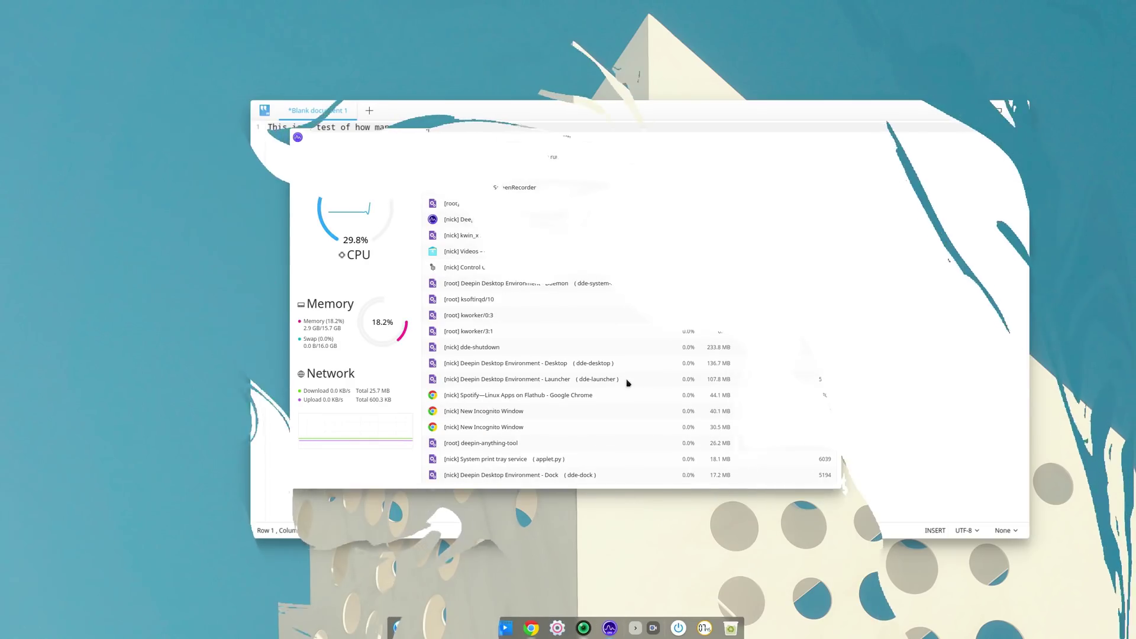
Force-quit Google Chrome from the dock and list only applications in System Monitor.
{"action": "right_click", "coordinate": [540, 632]}
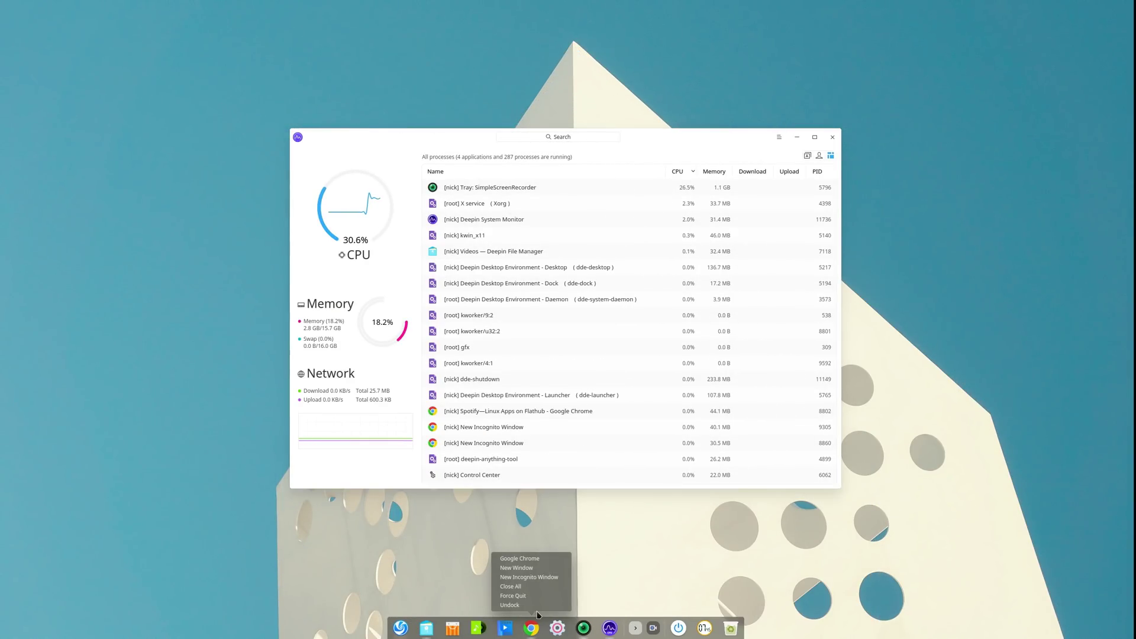
{"action": "left_click", "coordinate": [523, 596]}
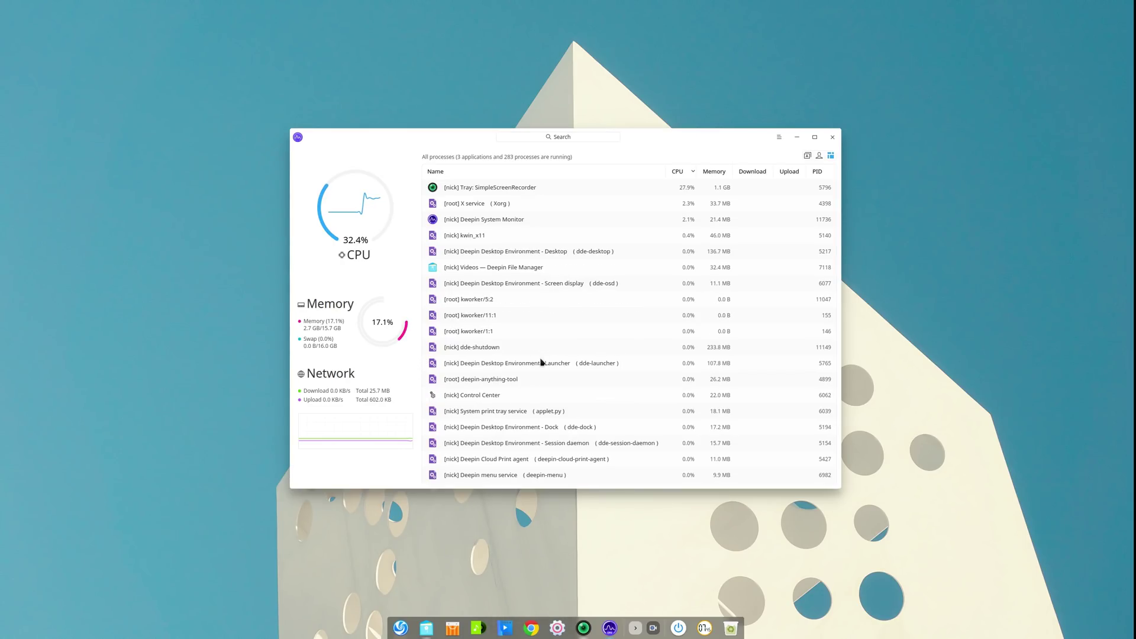
{"action": "left_click", "coordinate": [807, 156]}
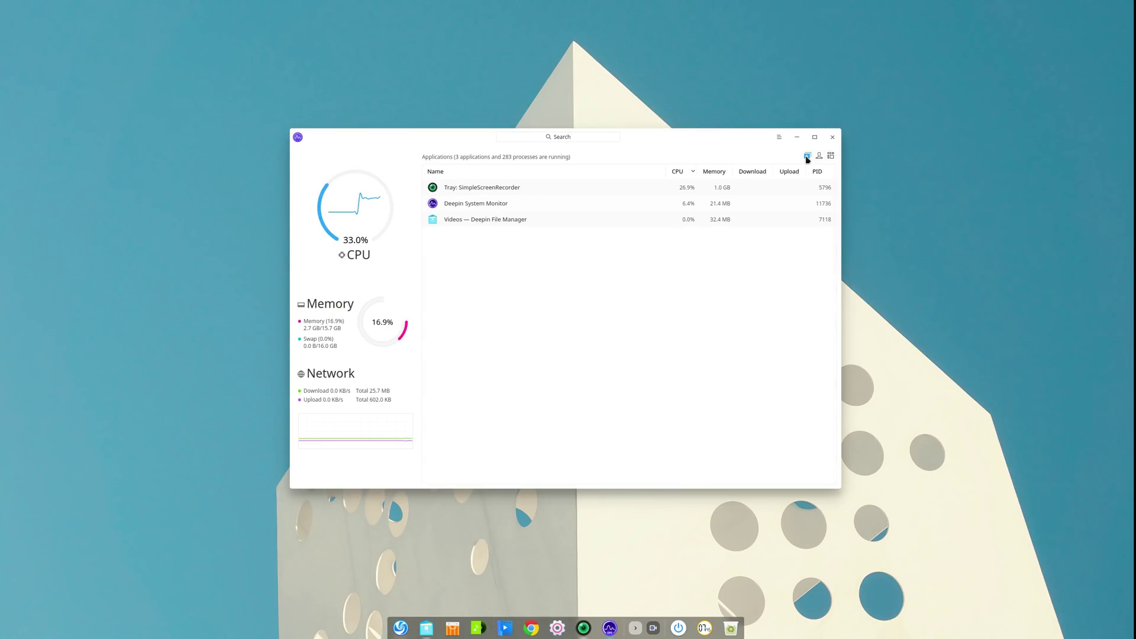
End and confirm closing the Videos file manager process, select System Monitor, then show the desktop.
{"action": "right_click", "coordinate": [480, 221]}
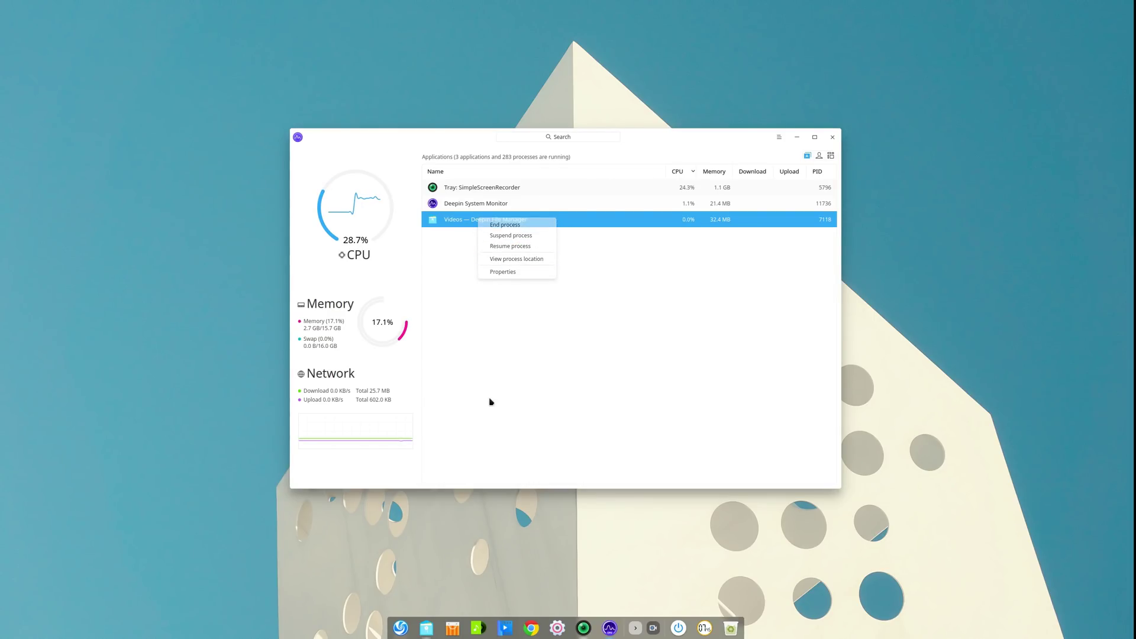
{"action": "left_click", "coordinate": [489, 401]}
{"action": "left_click", "coordinate": [426, 627]}
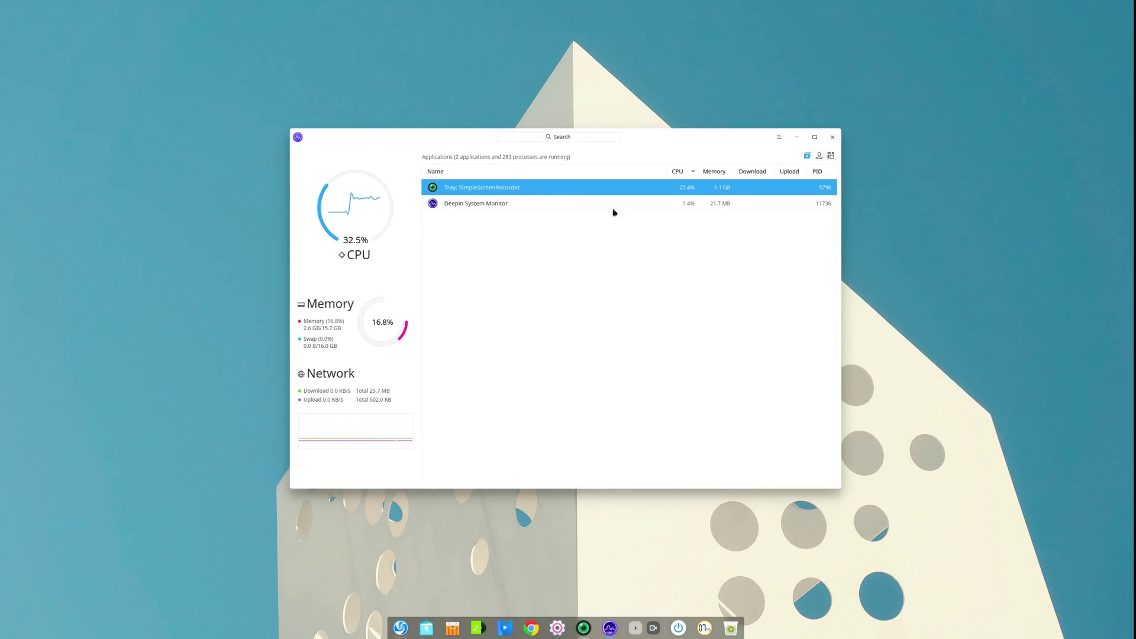
{"action": "left_click", "coordinate": [597, 210]}
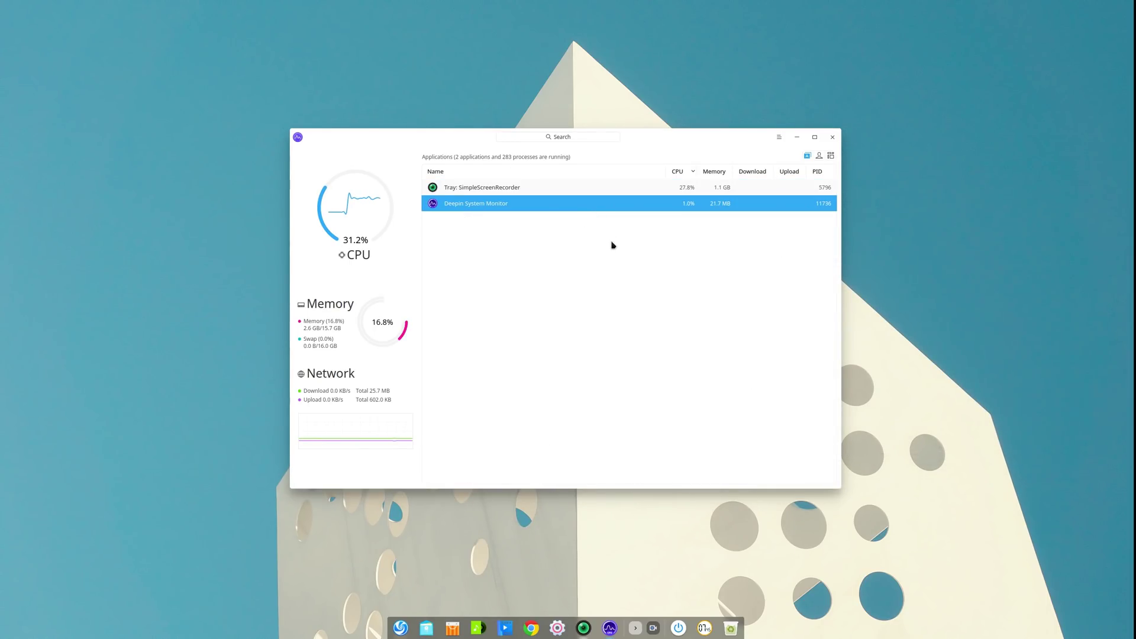
{"action": "key", "text": "super+d"}
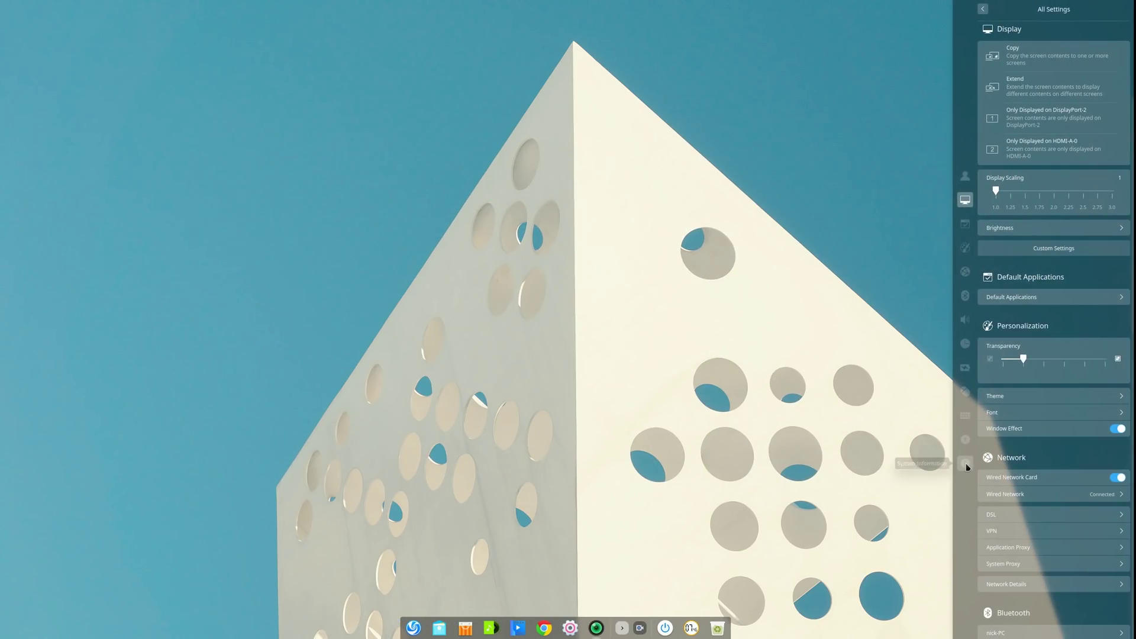
Go to System Information and open the Update page listing 1.11MB of Deepin system patches.
{"action": "left_click", "coordinate": [965, 464]}
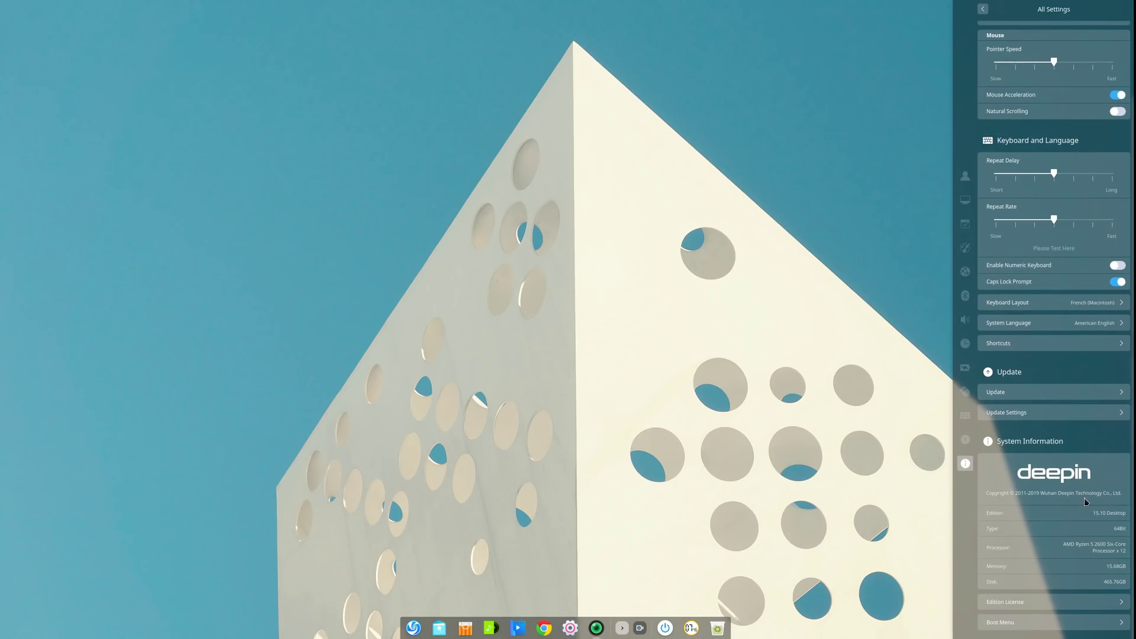
{"action": "left_click", "coordinate": [1050, 392]}
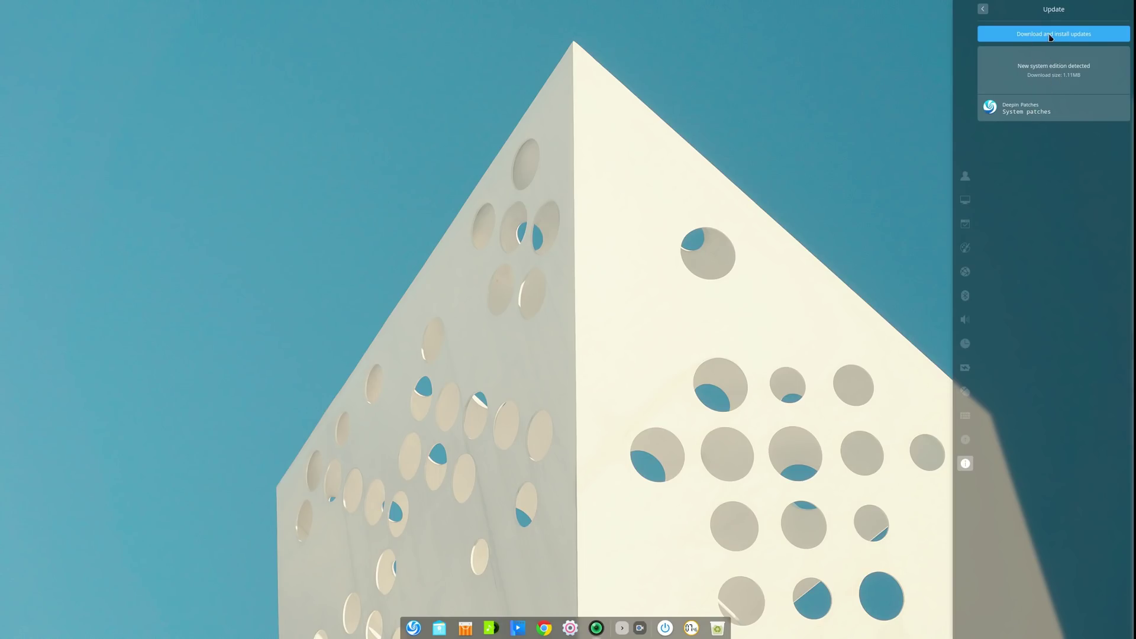
Start downloading and installing the 1.11MB new system edition update.
{"action": "left_click", "coordinate": [1024, 38]}
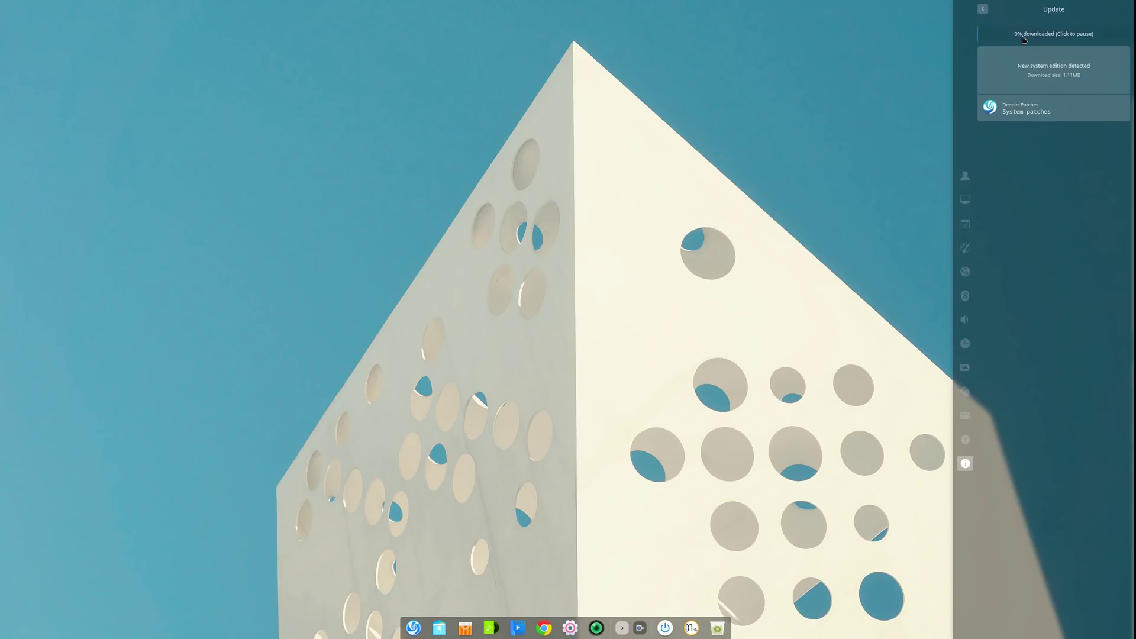